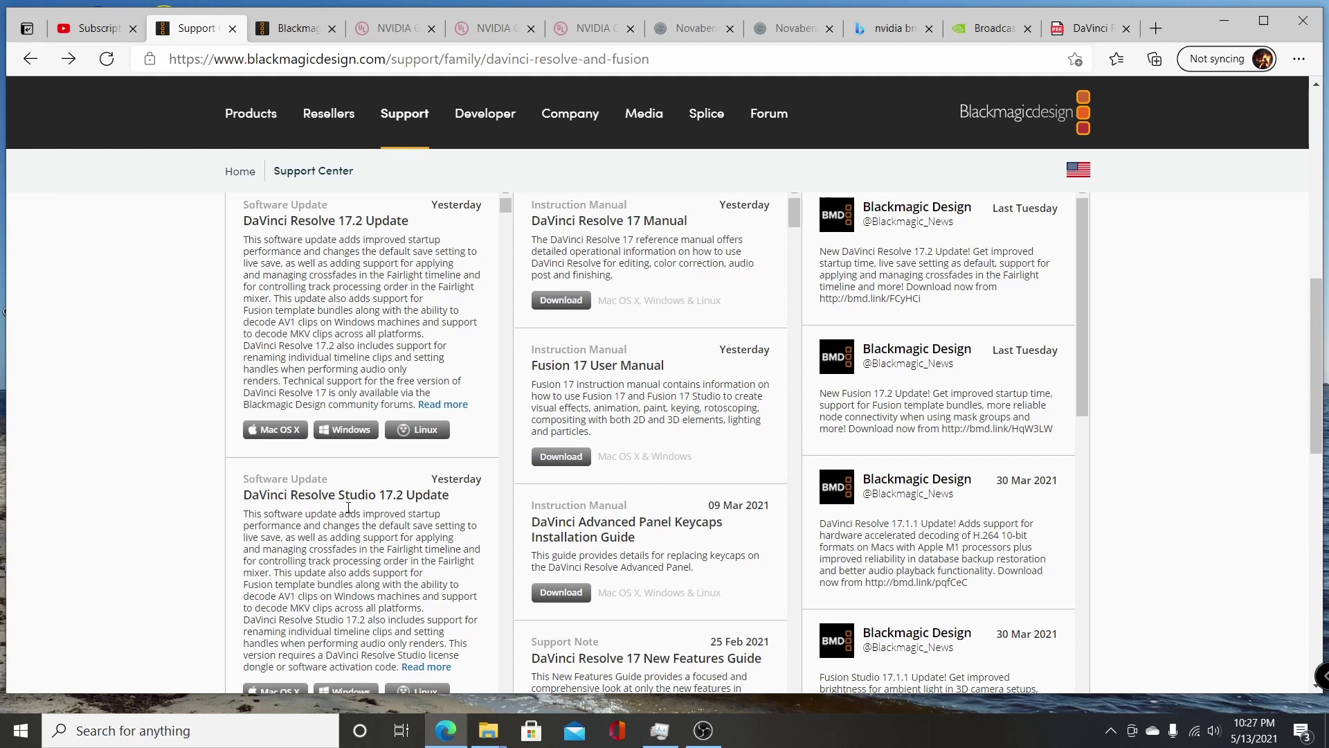
# Scroll the browser page down and back up before putting it away
pyautogui.scroll(-3, 349, 508)
pyautogui.scroll(1, 348, 507)
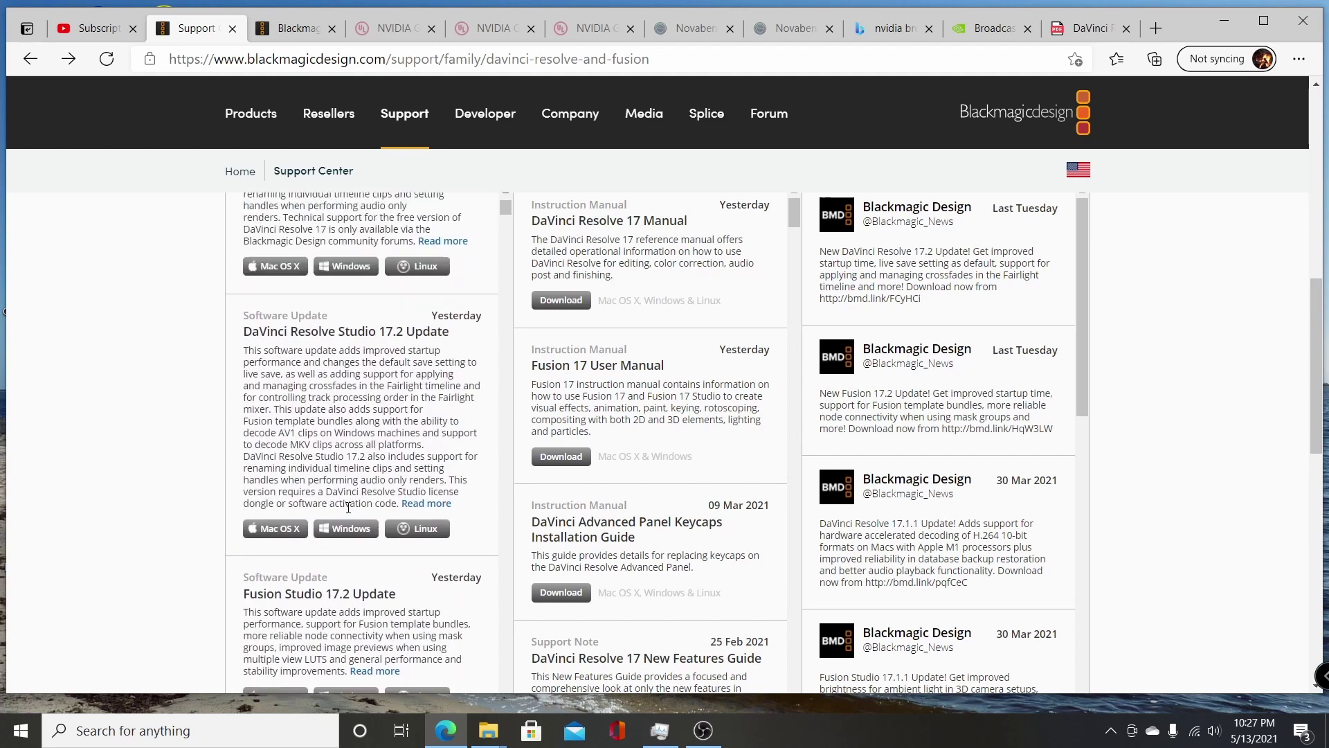
pyautogui.scroll(2, 348, 507)
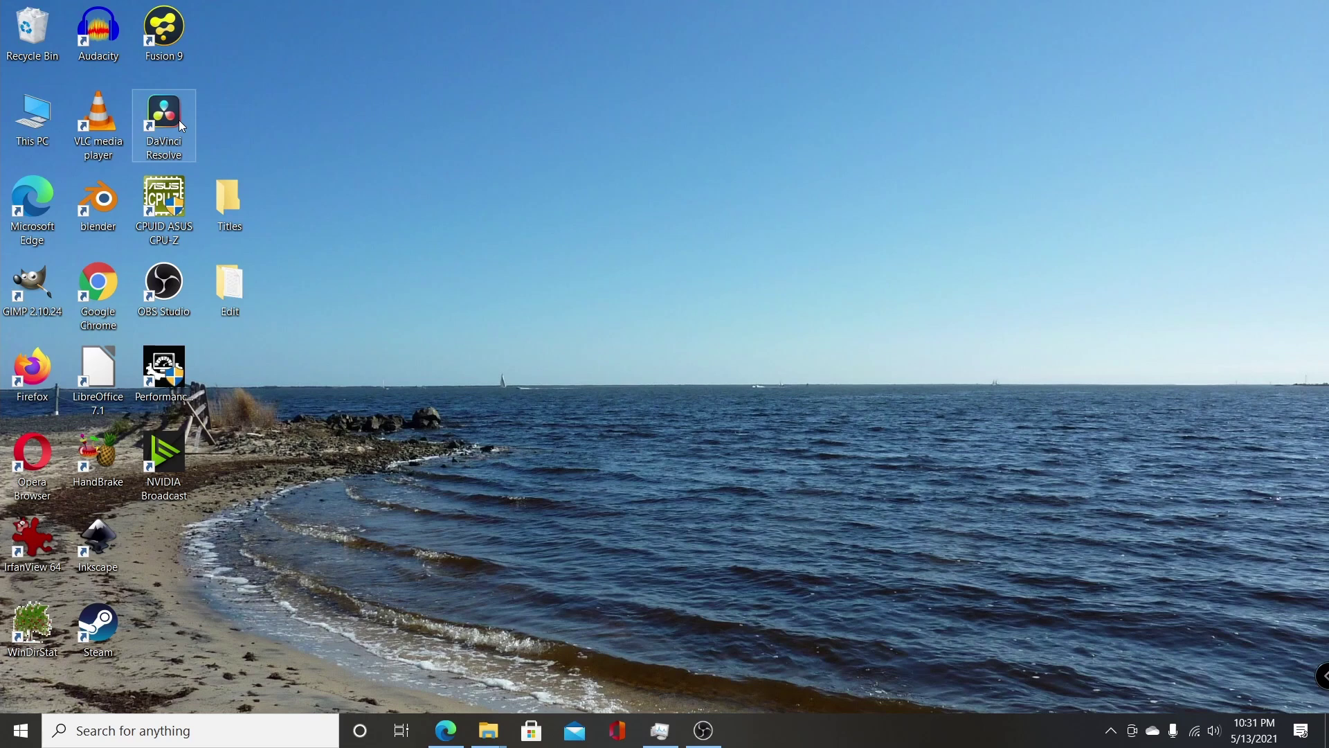
# Launch DaVinci Resolve from its desktop shortcut and open Untitled Project
pyautogui.doubleClick(179, 121)
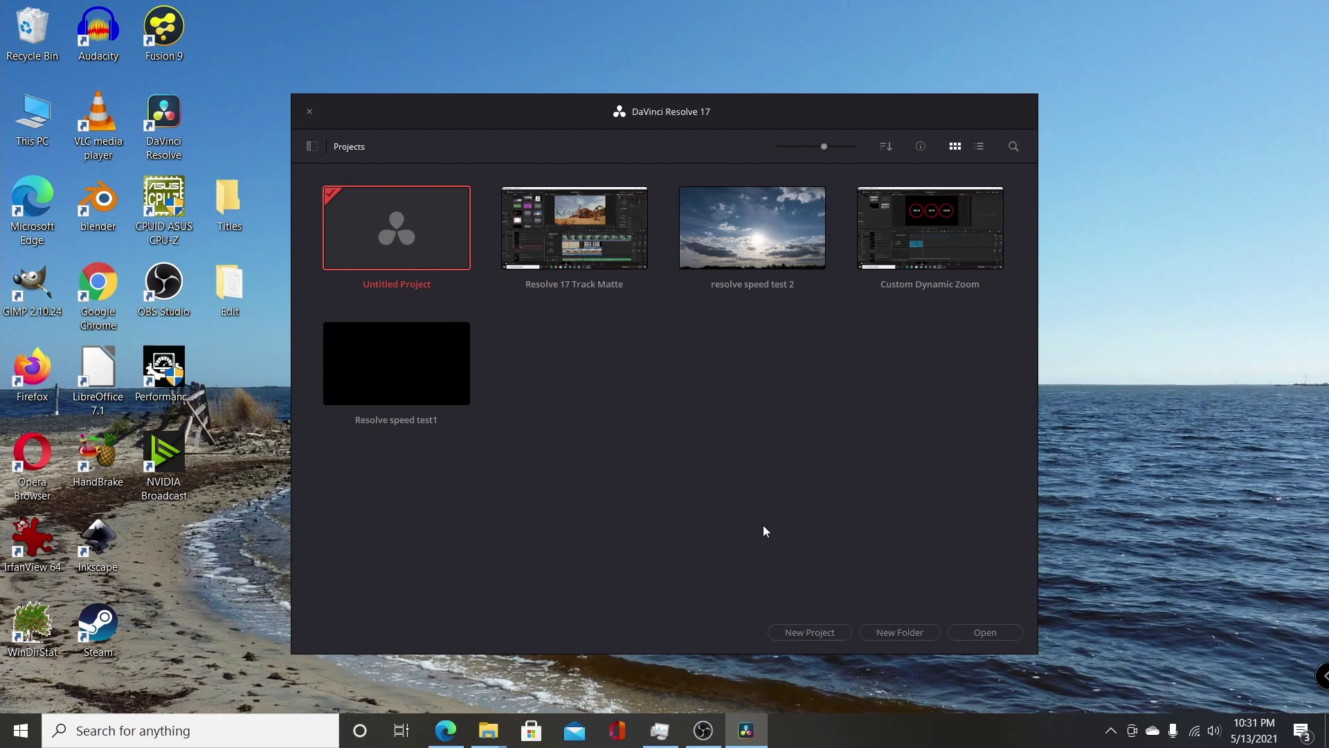
pyautogui.doubleClick(454, 245)
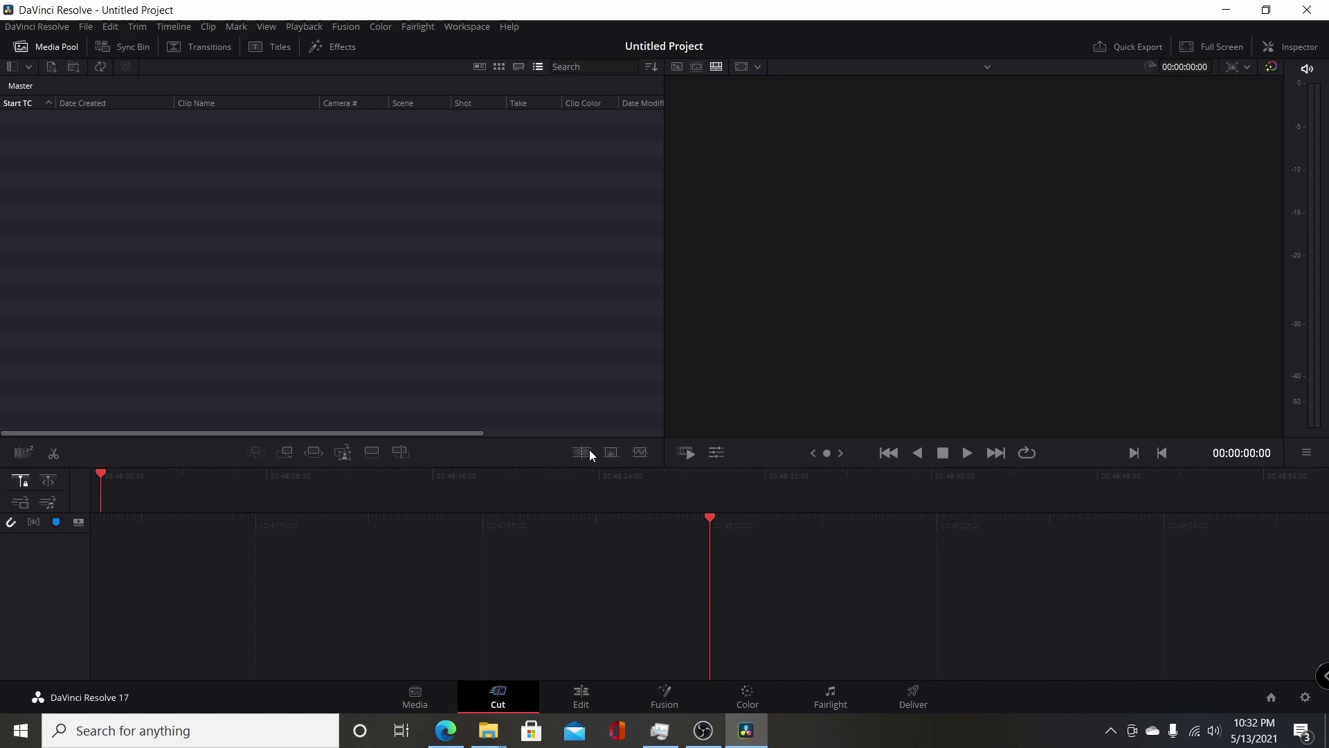
# On the Edit page, place 20200406_130951.mp4 on a new timeline, trim its end, and add a second copy
pyautogui.hotkey('shift', '4')
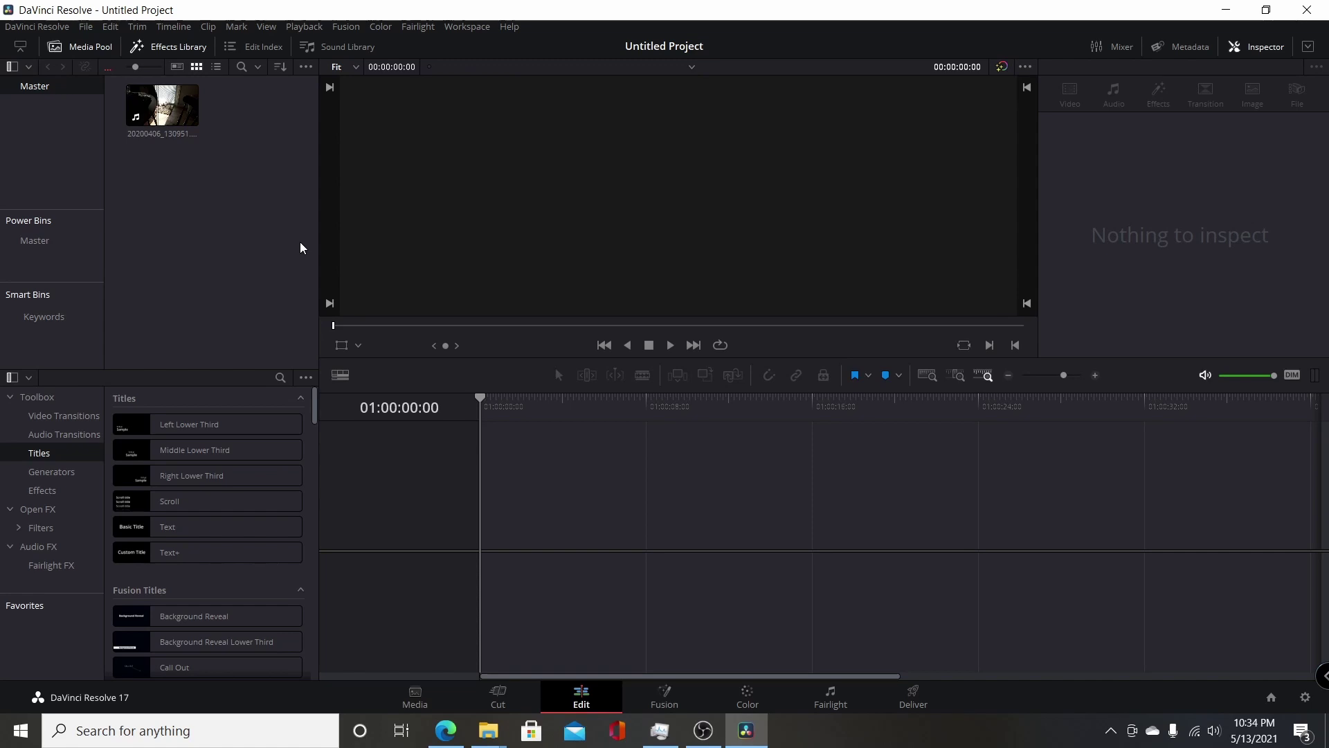
pyautogui.doubleClick(158, 117)
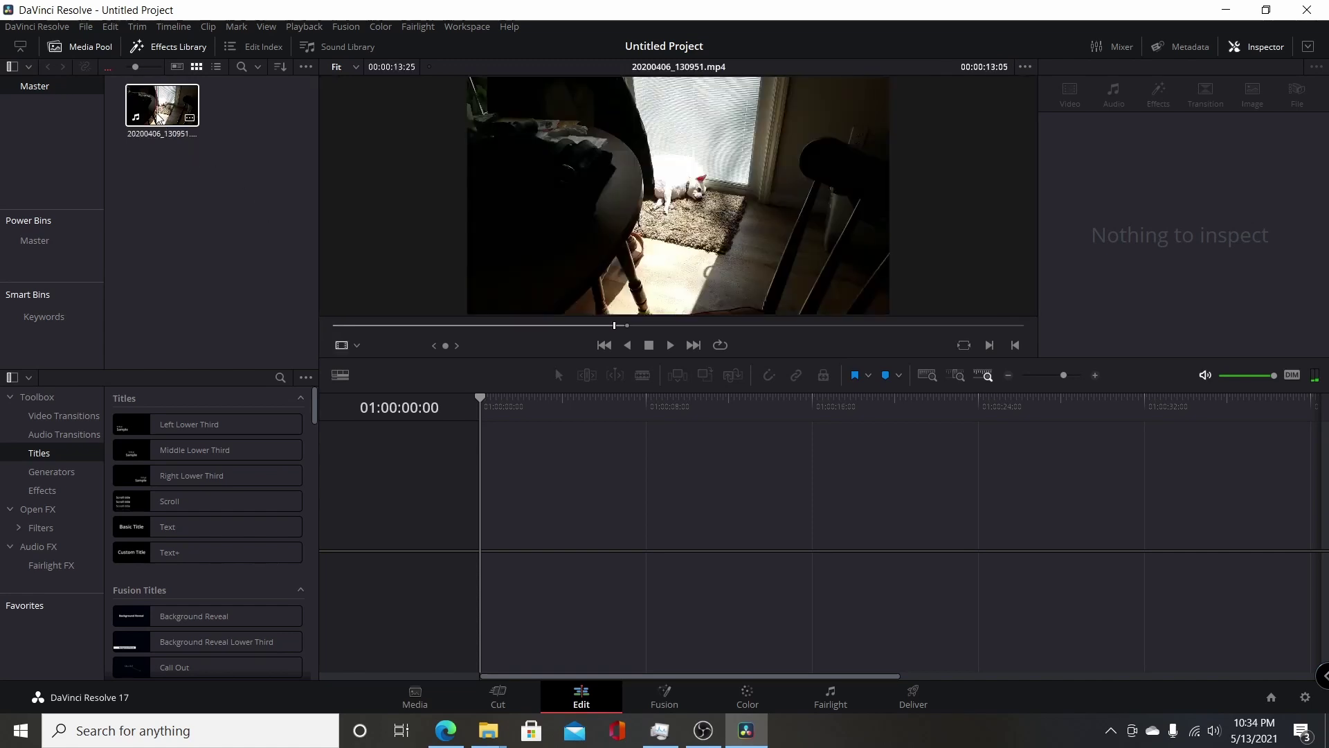
pyautogui.moveTo(158, 118); pyautogui.dragTo(494, 554)
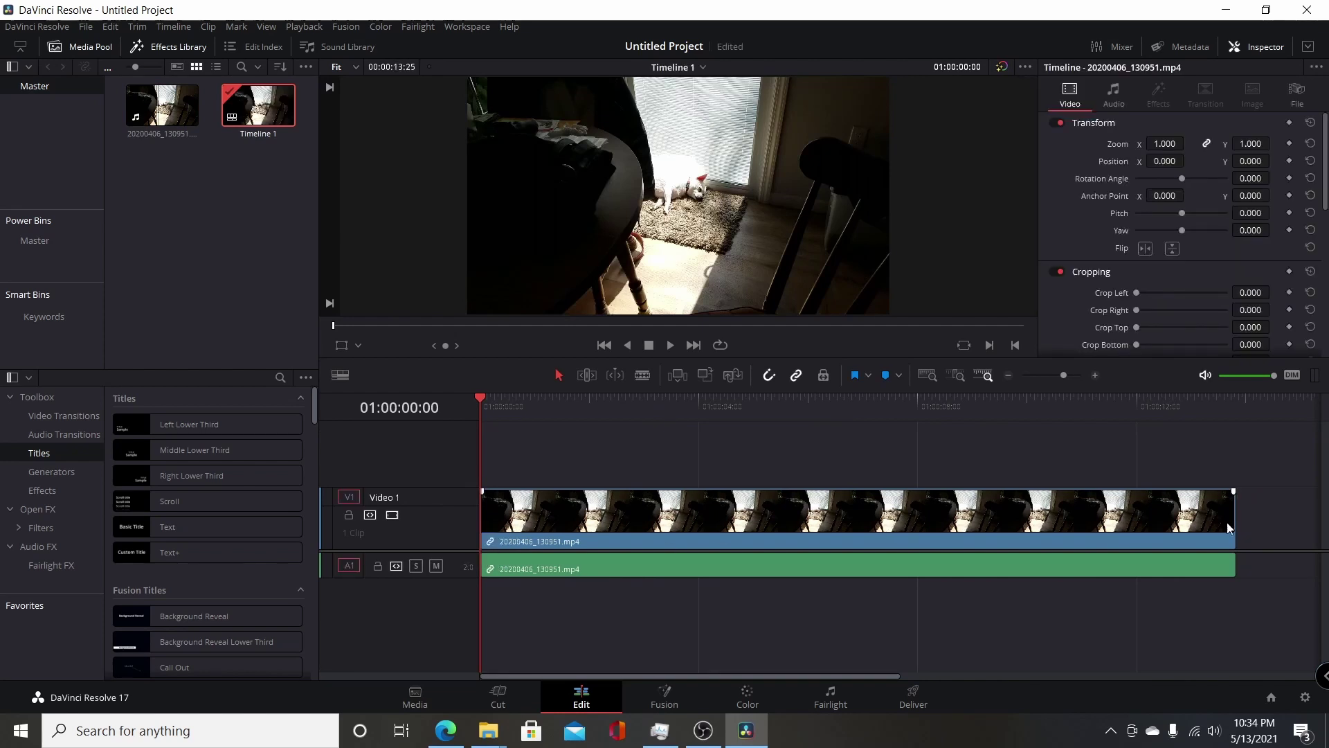
pyautogui.moveTo(1233, 520); pyautogui.dragTo(782, 518)
pyautogui.moveTo(162, 104); pyautogui.dragTo(799, 541)
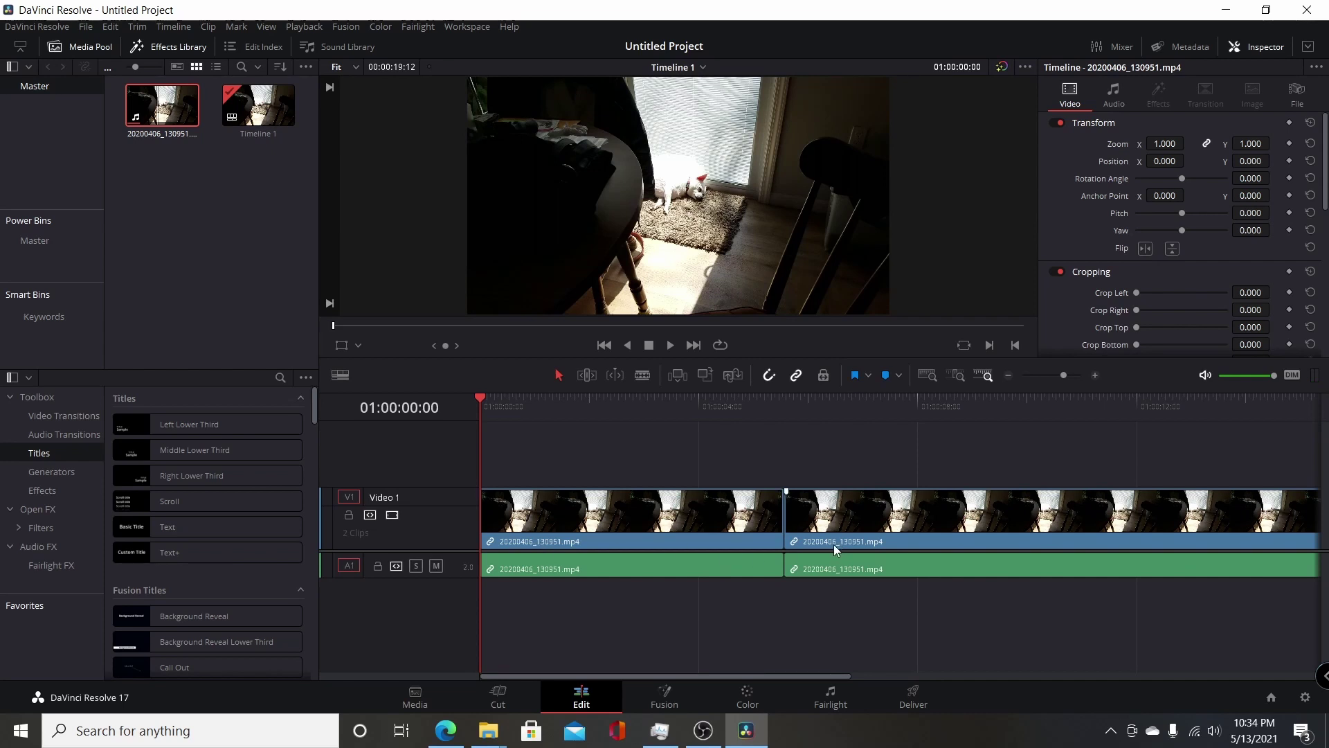
# Rename the first timeline clip to clip1 in Inspector > File
pyautogui.click(713, 517)
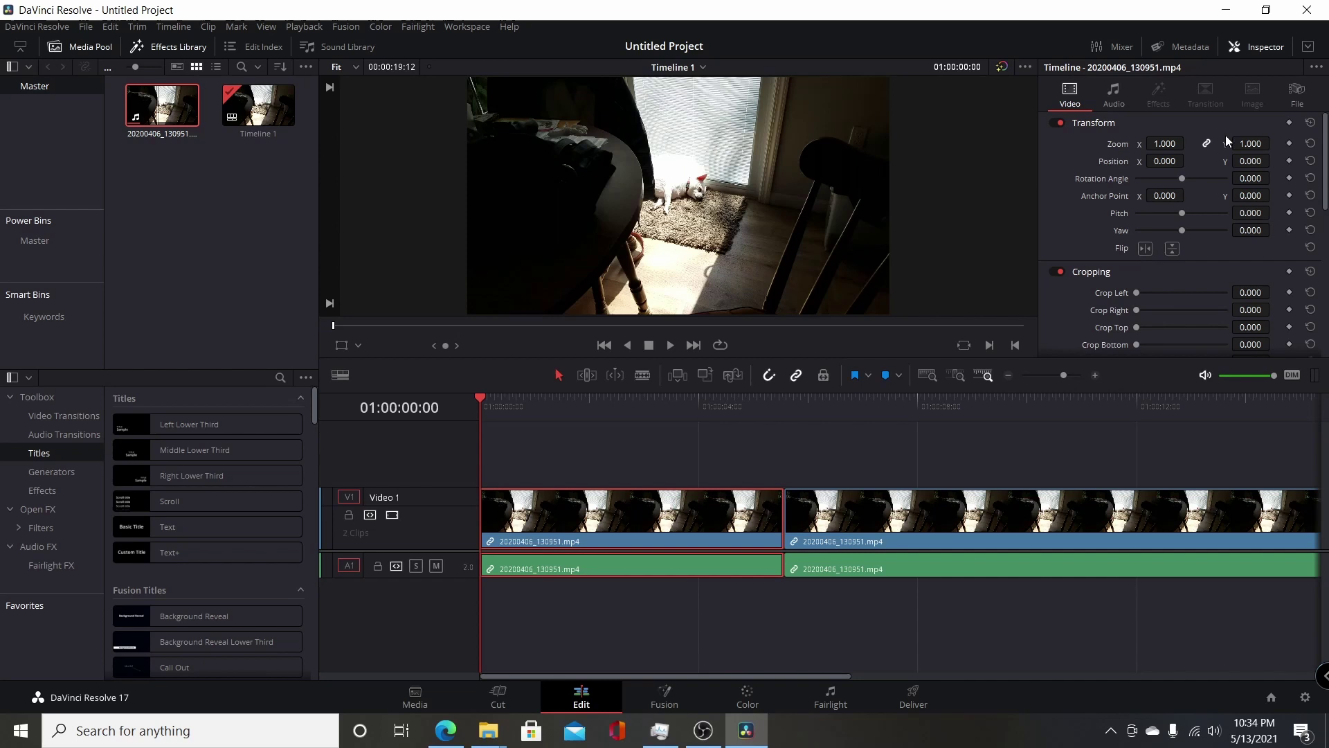
pyautogui.click(1295, 102)
pyautogui.scroll(-3, 1077, 276)
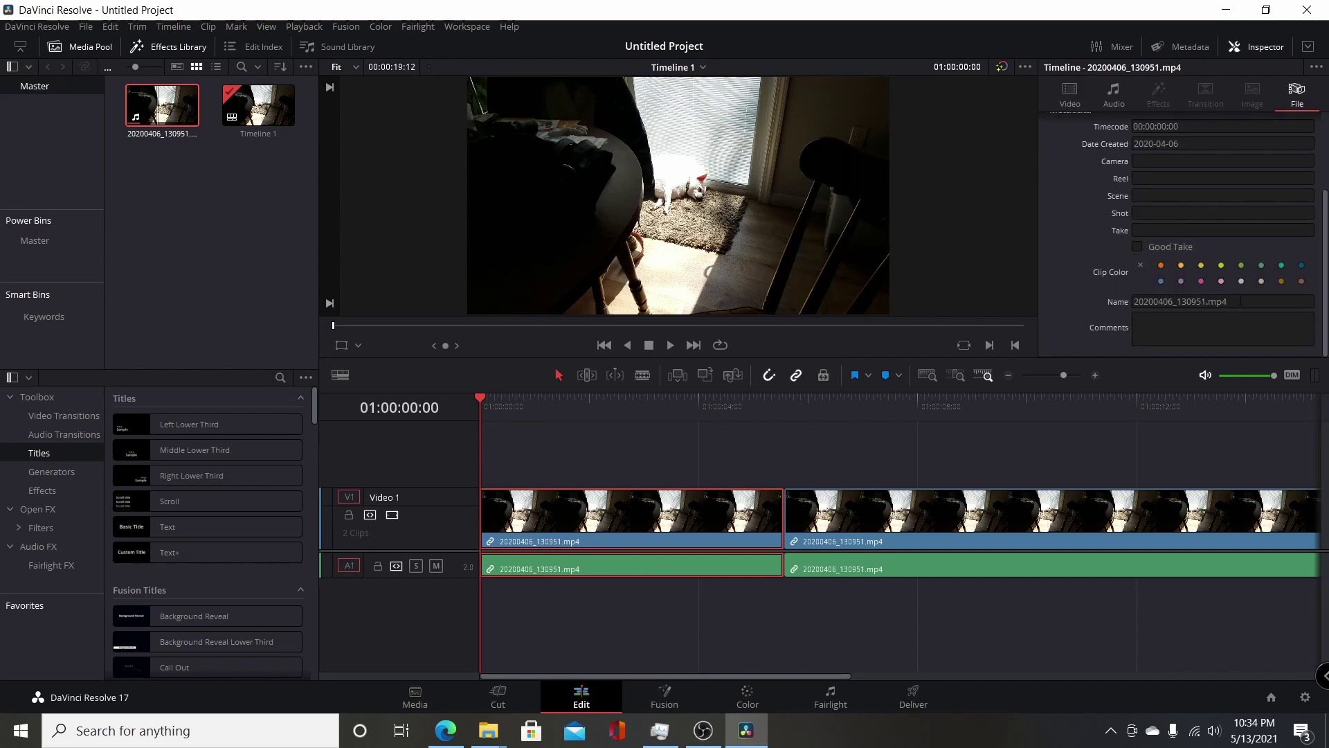
pyautogui.click(1142, 301)
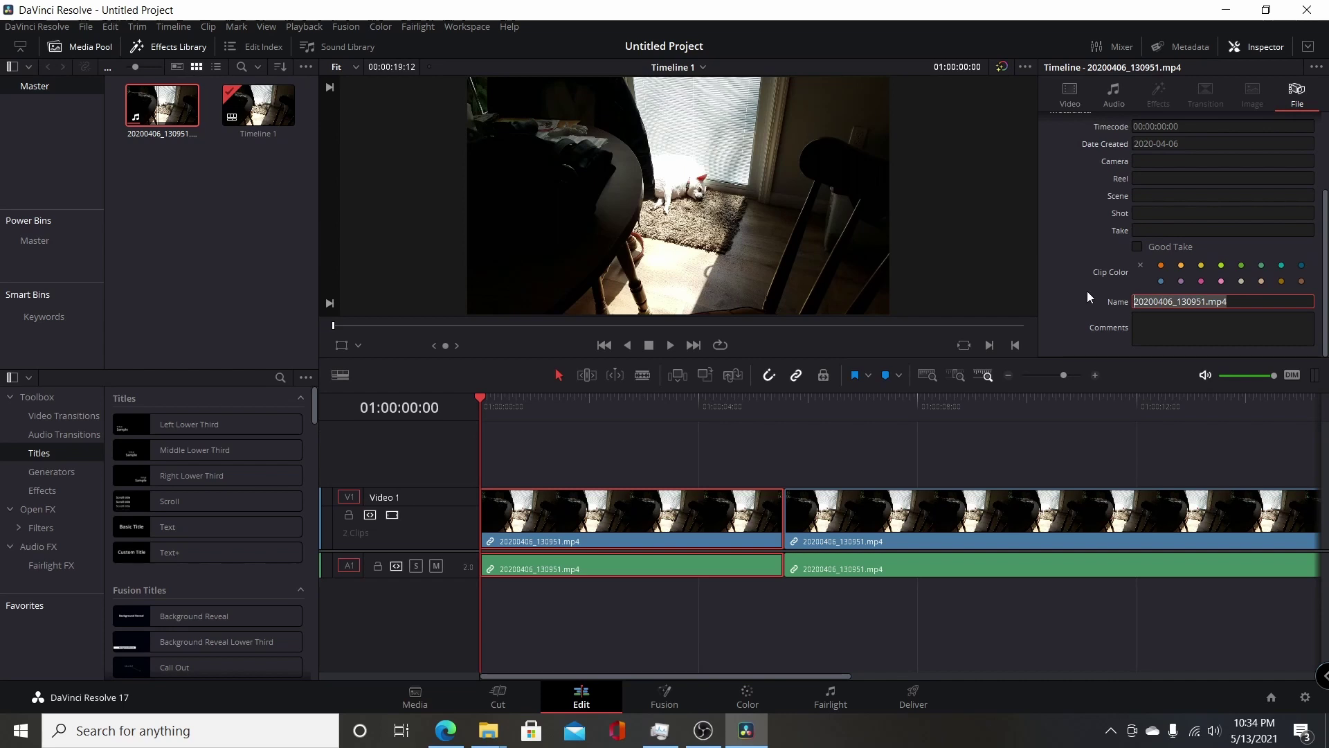
pyautogui.hotkey('ctrl', 'a')
pyautogui.write('clip1')
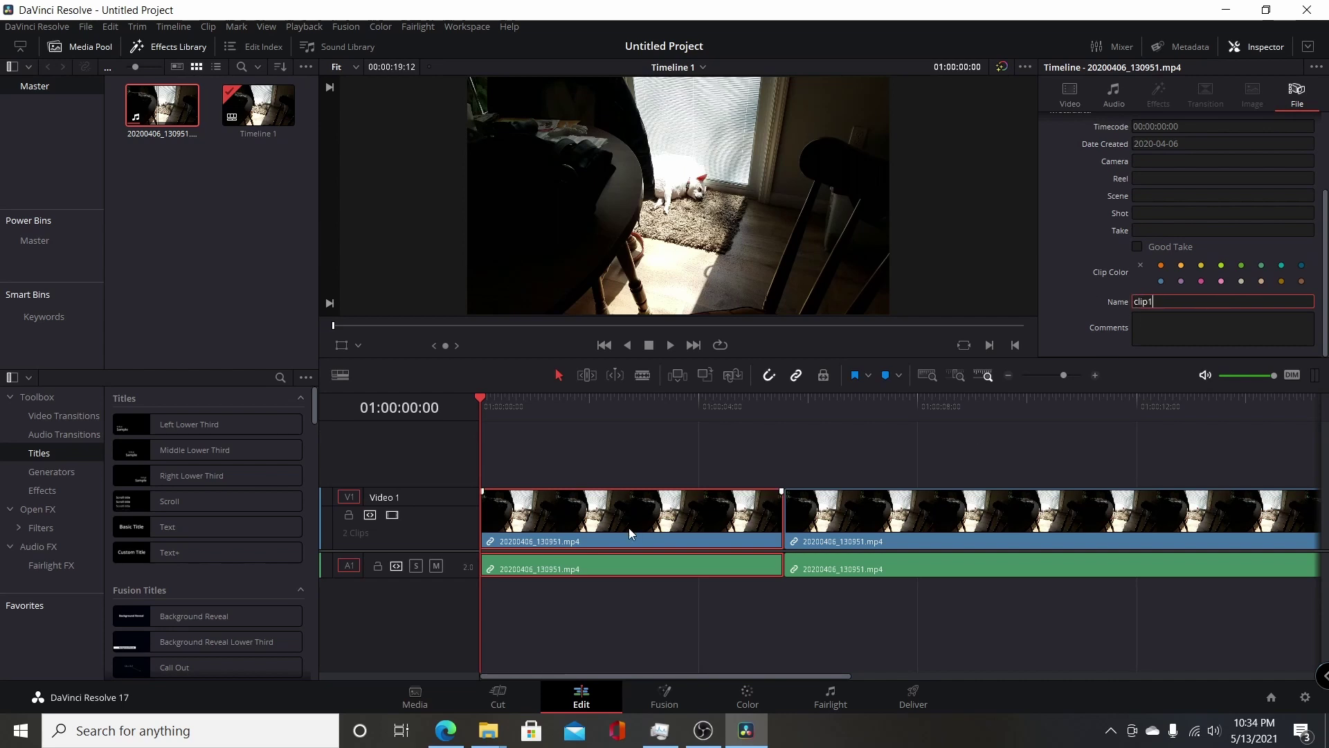
pyautogui.press('Return')
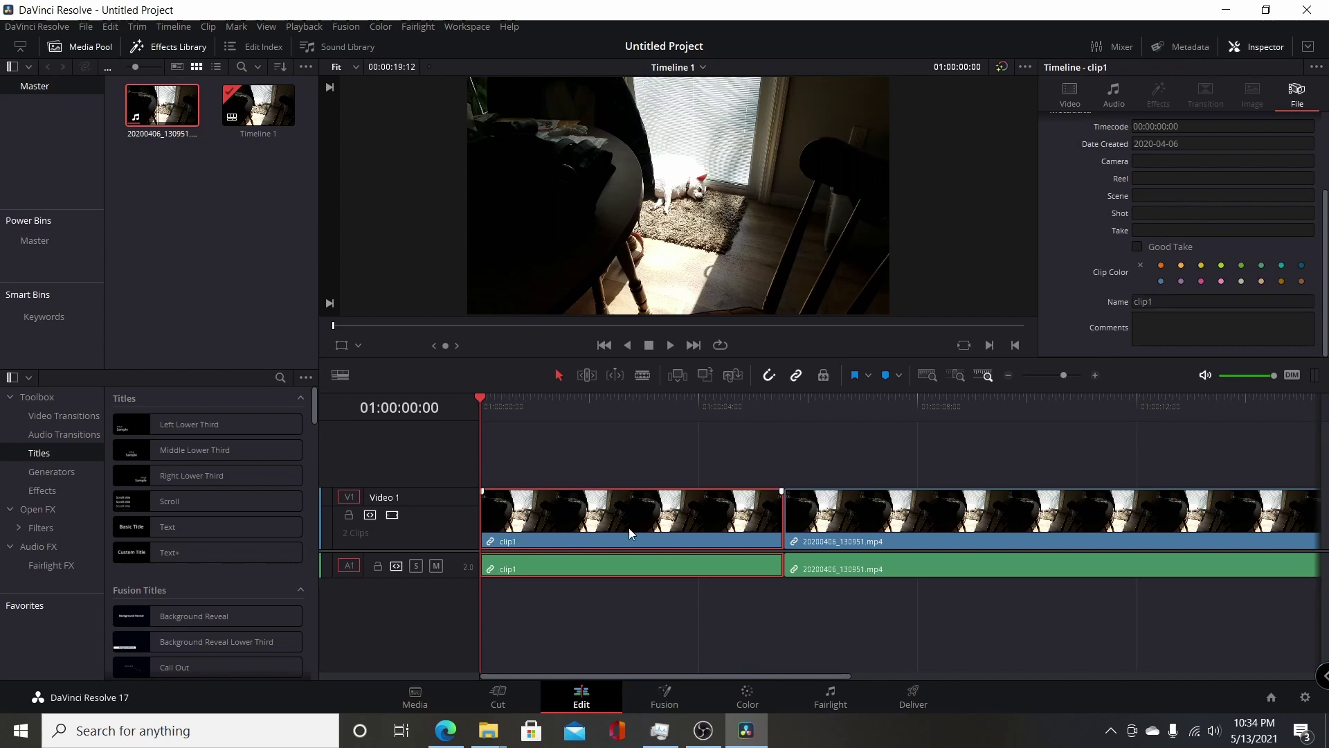
# Rename the second timeline clip to clip2
pyautogui.click(833, 524)
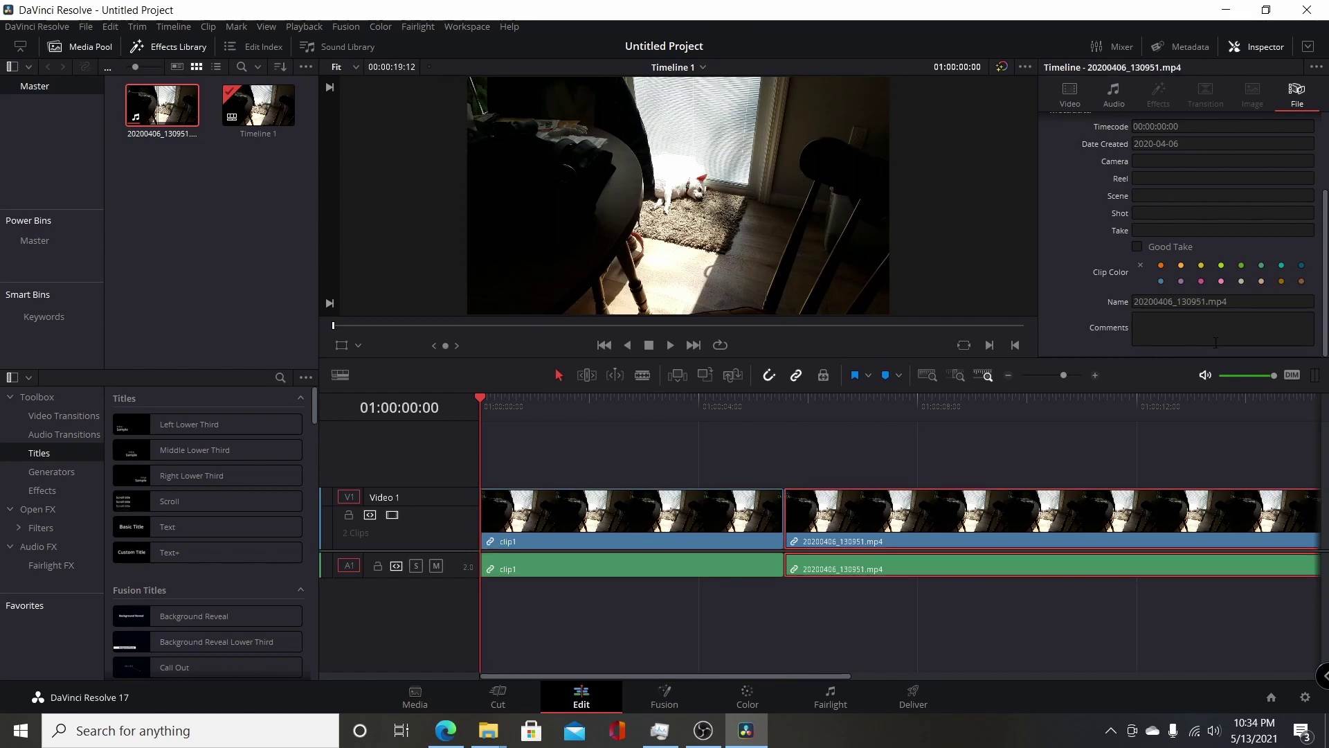
pyautogui.click(1224, 302)
pyautogui.hotkey('ctrl', 'a')
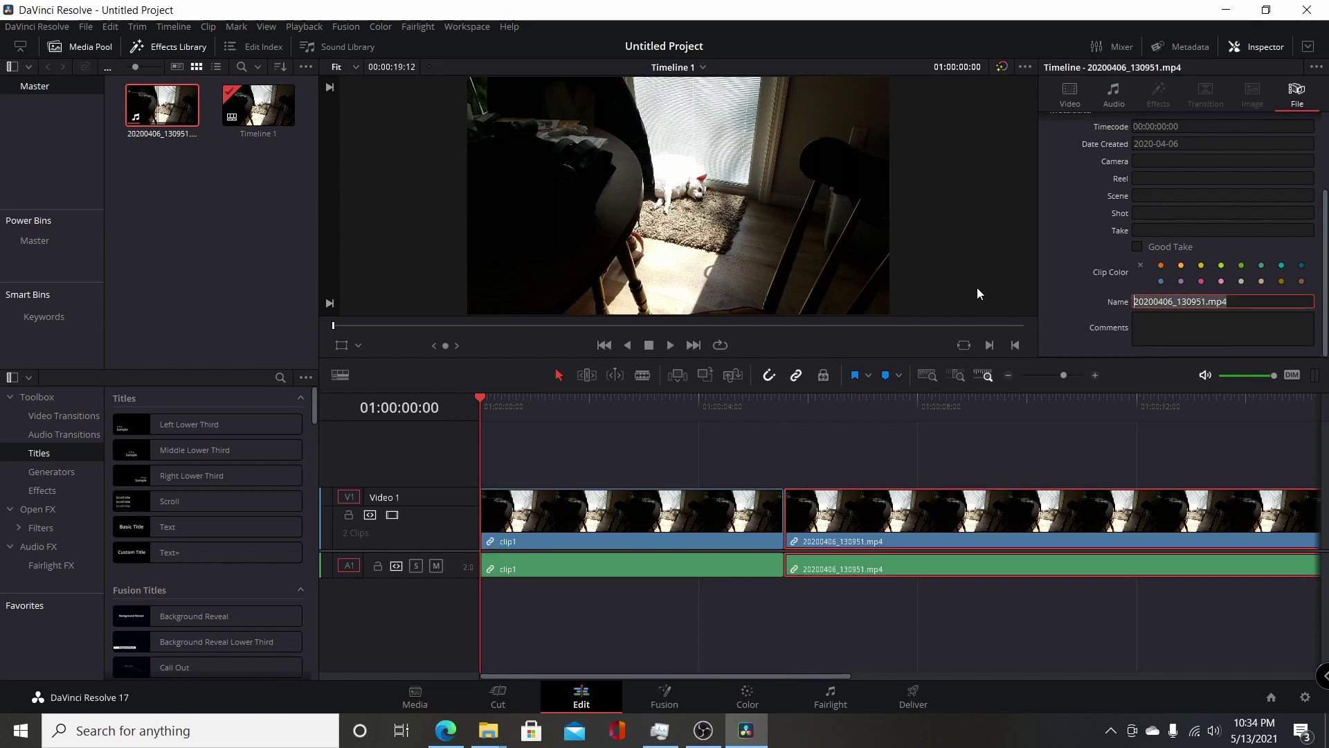
pyautogui.write('clip2')
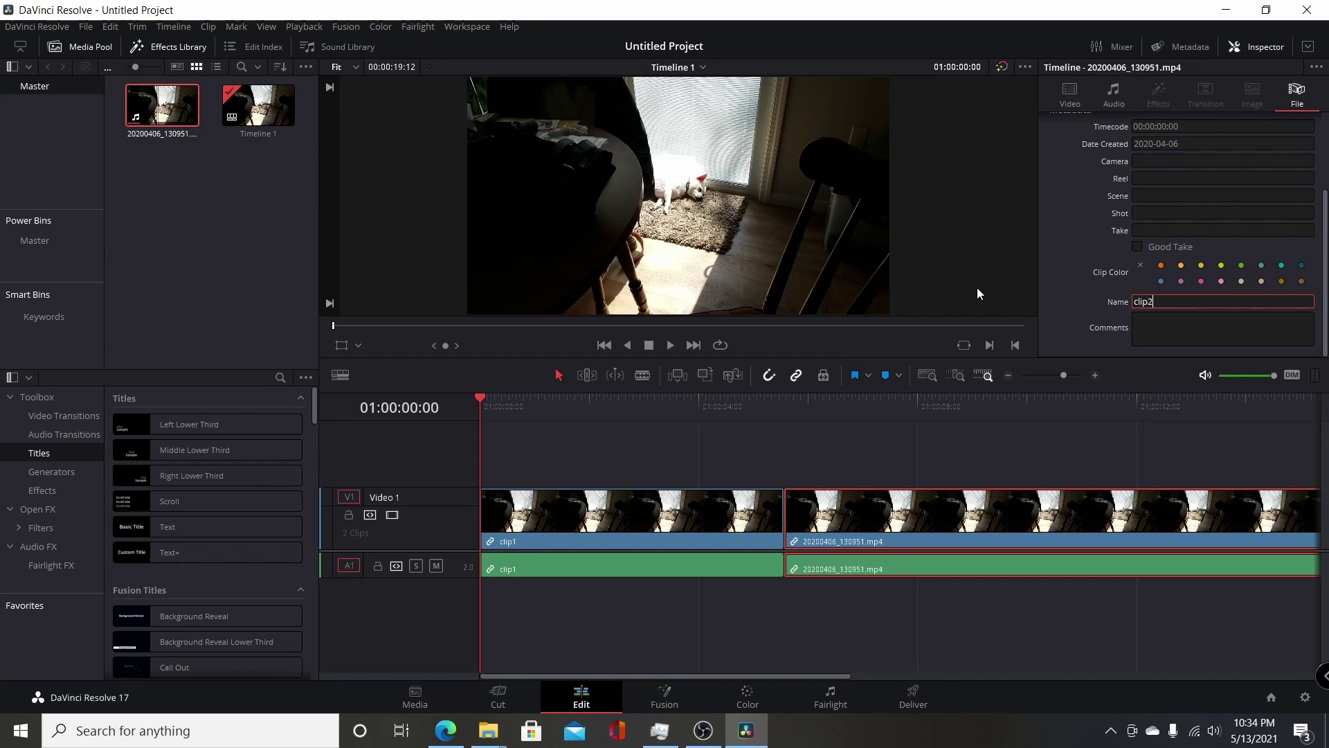
pyautogui.press('Return')
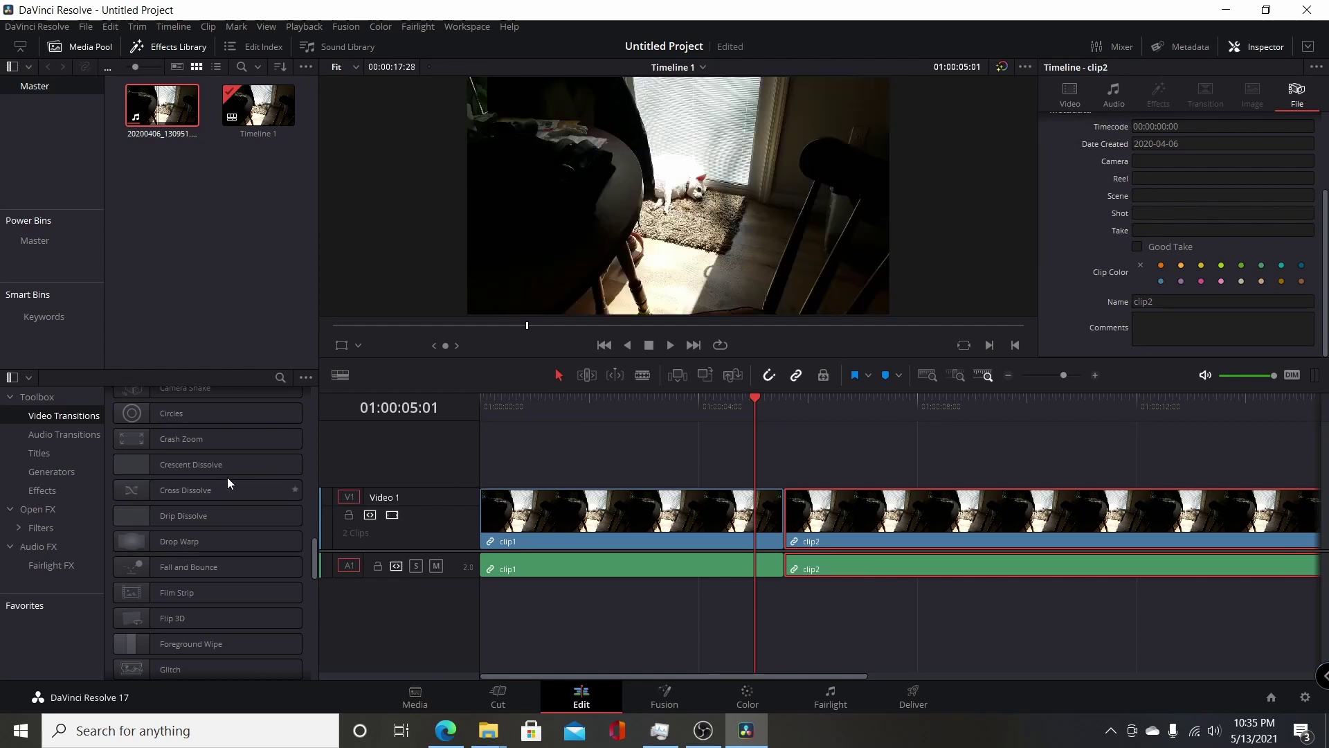
# Apply the Drop Warp transition at the clip1/clip2 cut and select it
pyautogui.rightClick(222, 469)
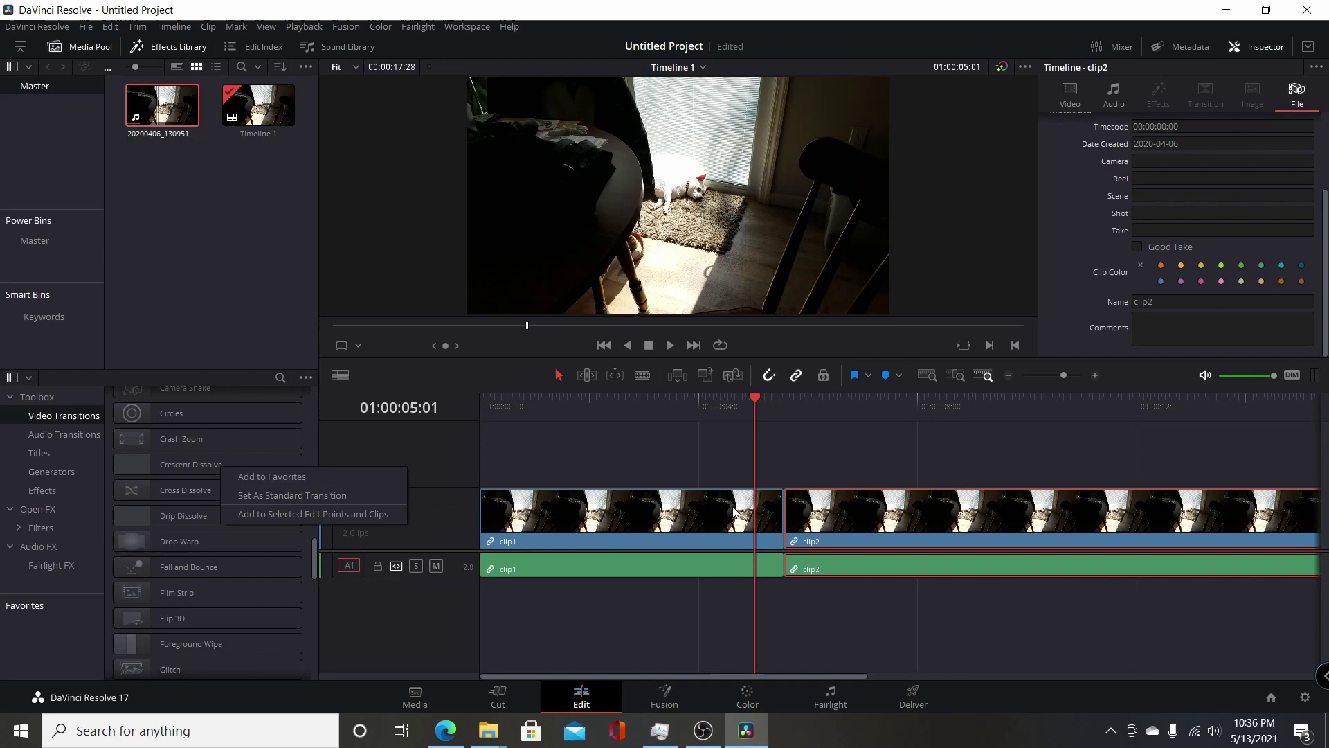
pyautogui.click(755, 400)
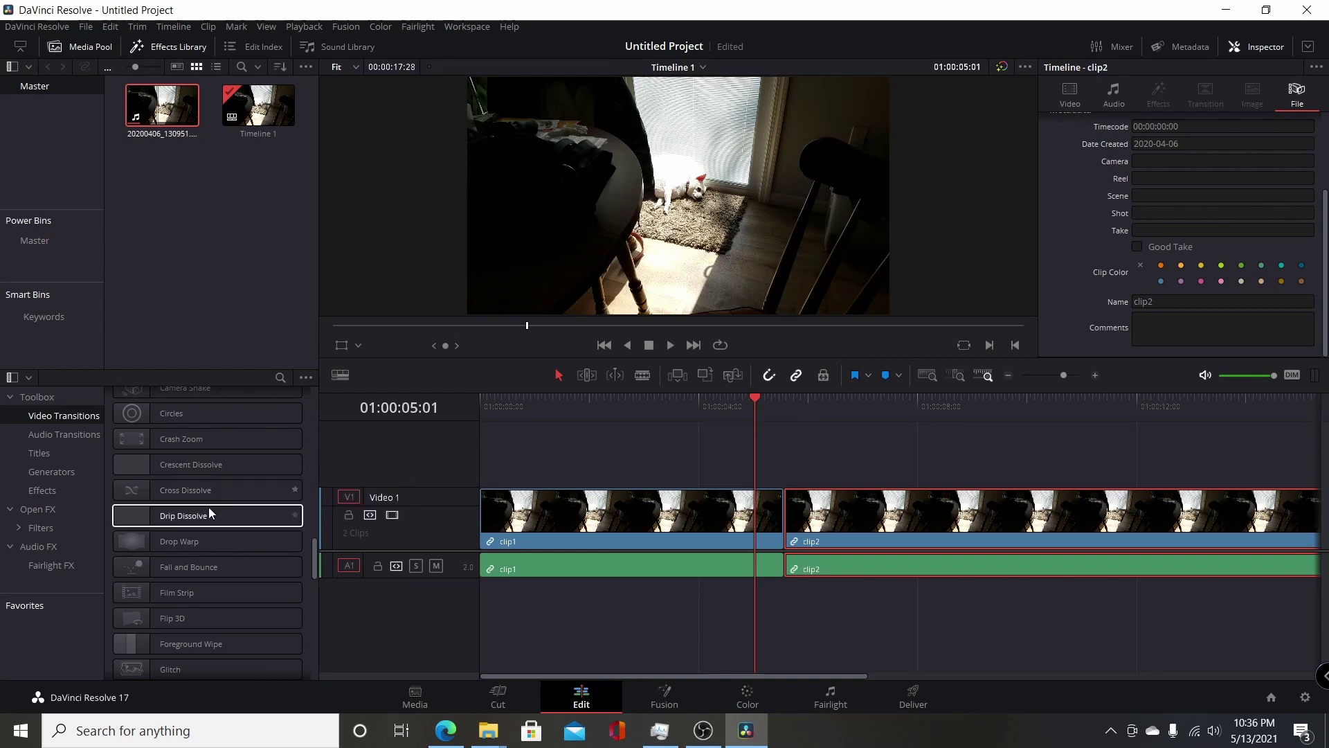
pyautogui.doubleClick(194, 542)
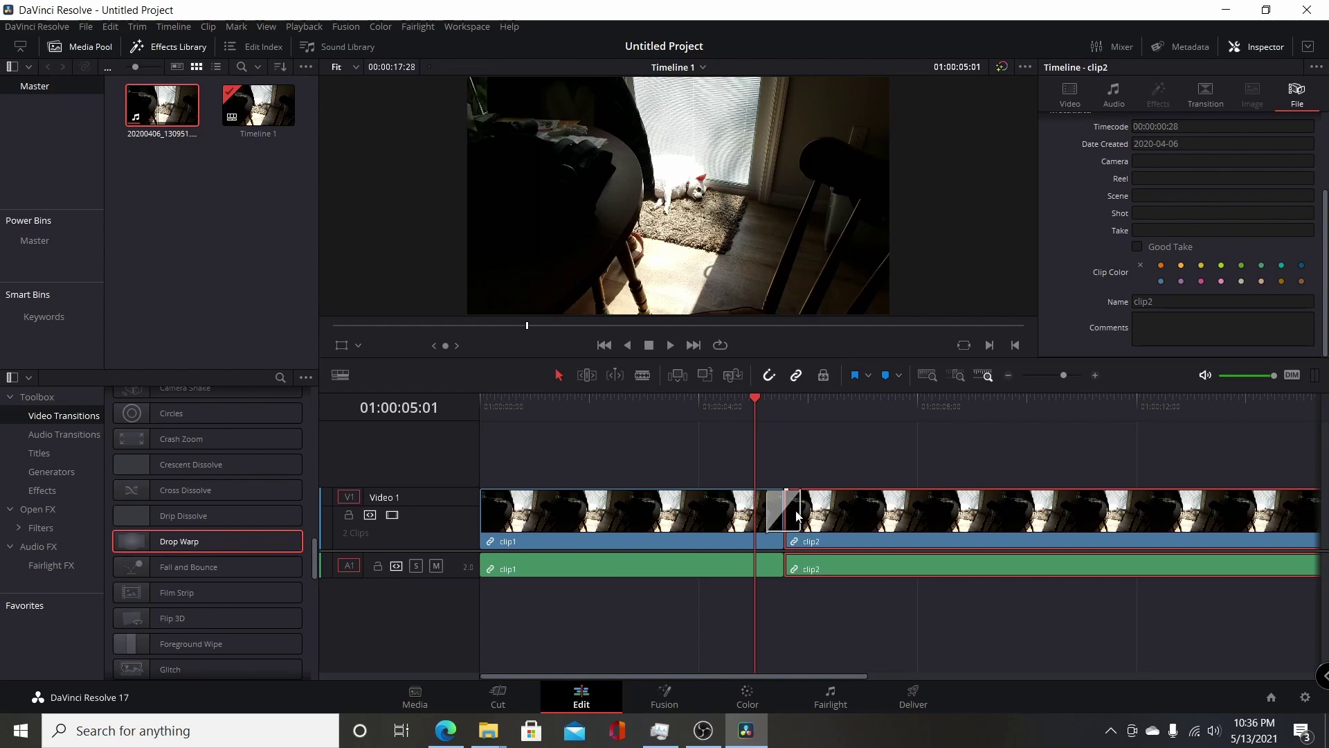
pyautogui.click(789, 513)
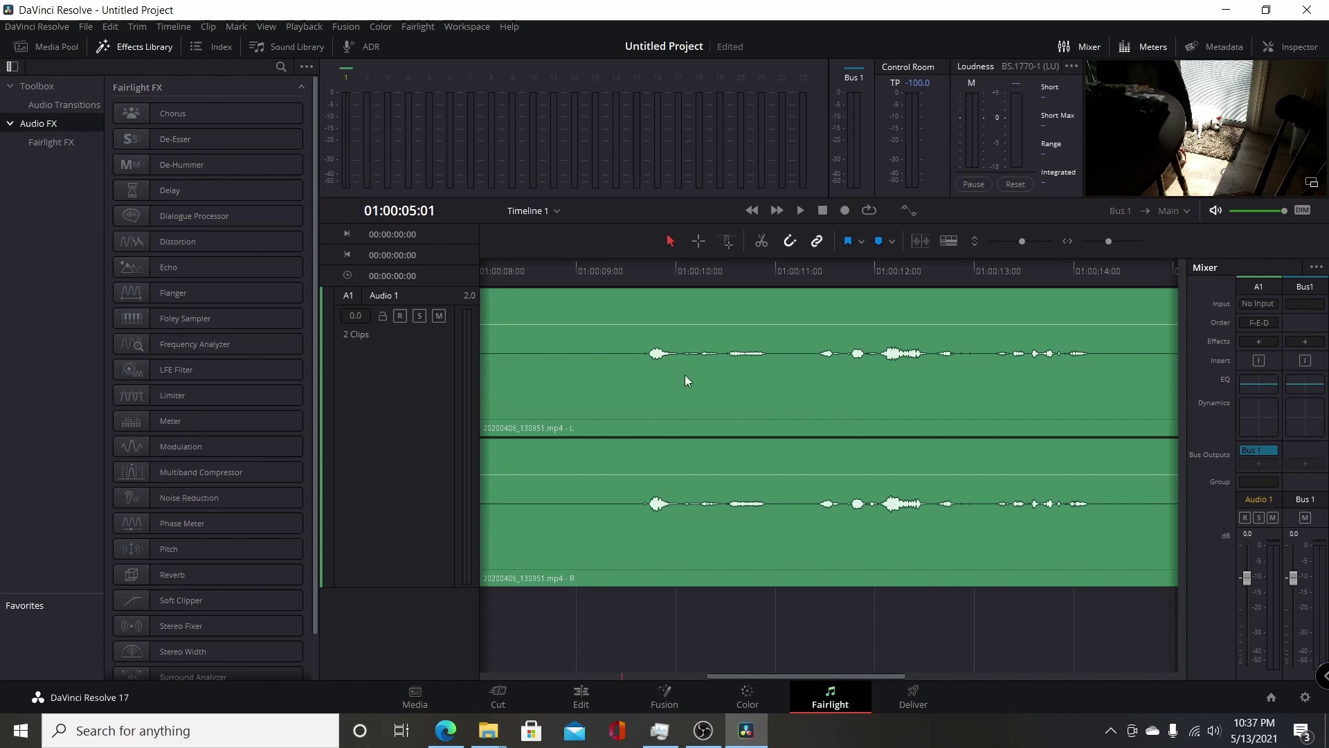
# On the Edit page, enlarge the Audio 1 track and play until the playhead reaches 01:00:11:26
pyautogui.click(582, 695)
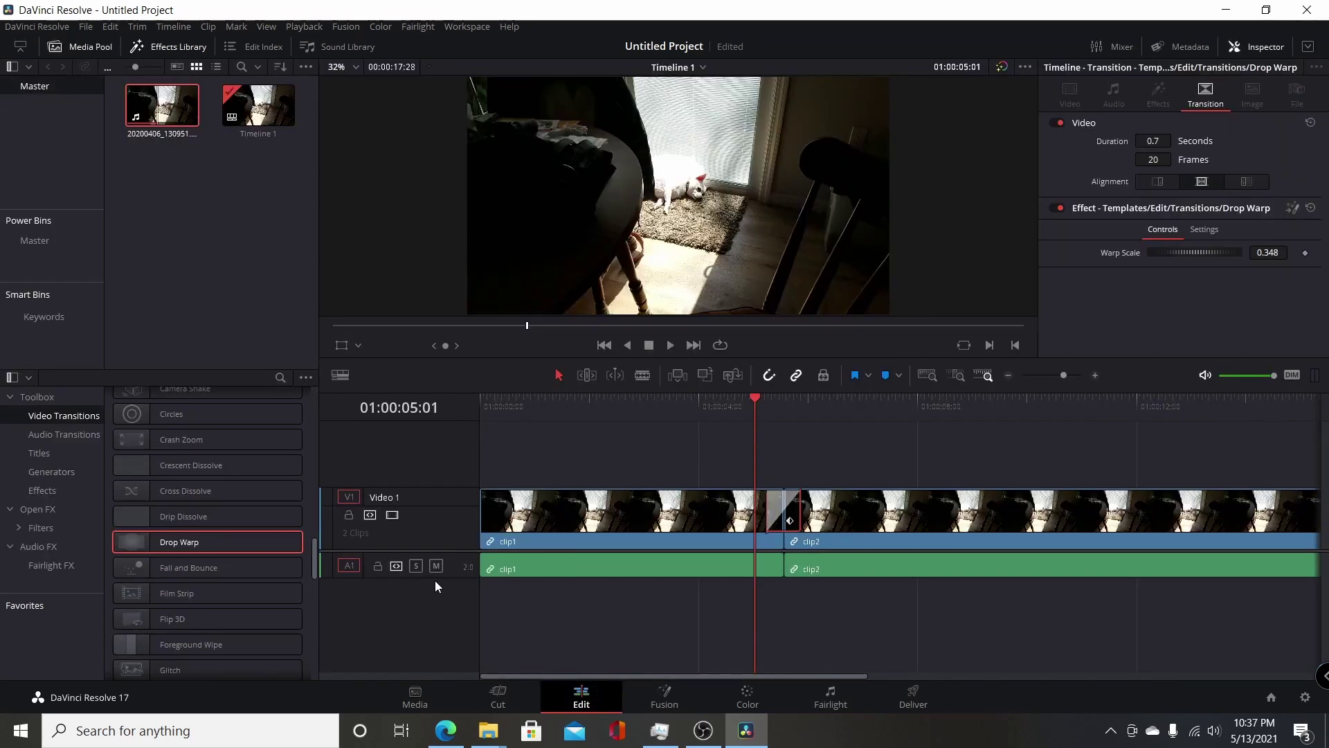
pyautogui.moveTo(435, 579); pyautogui.dragTo(651, 650)
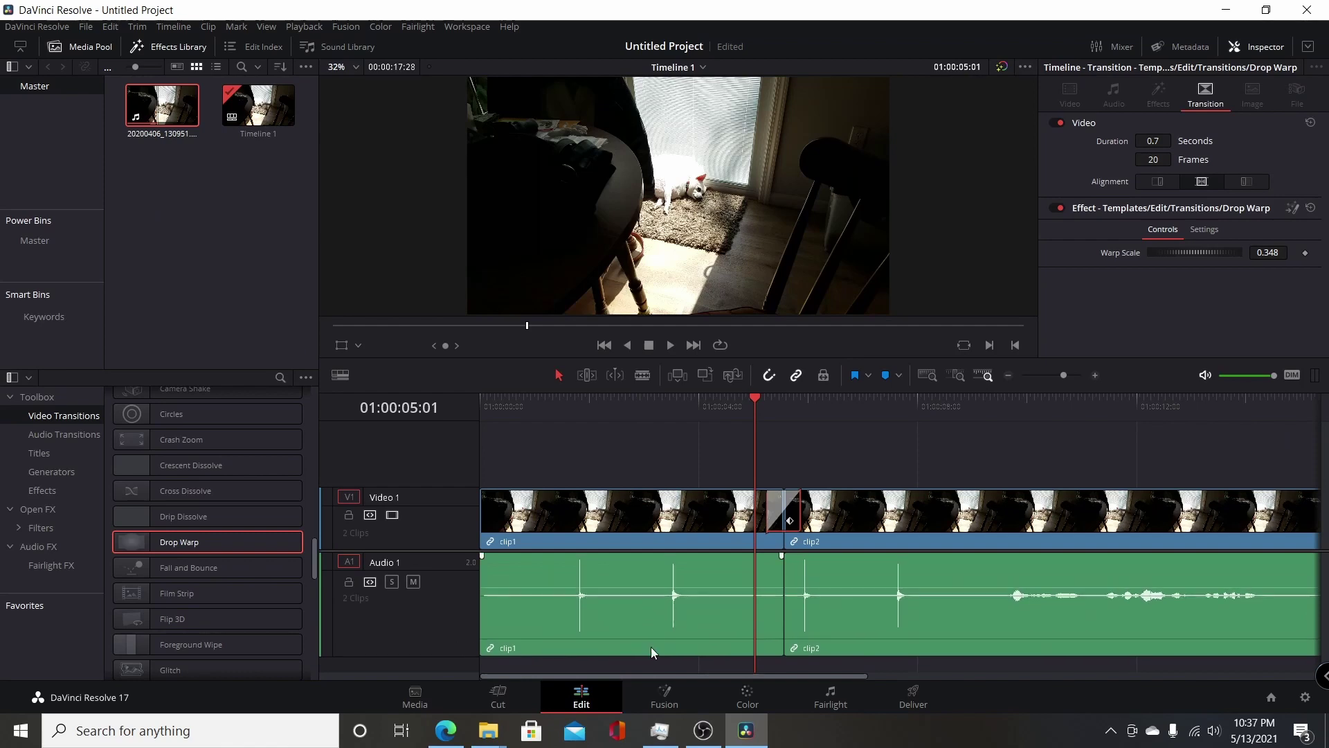
pyautogui.click(1035, 404)
pyautogui.press('space')
pyautogui.click(1132, 407)
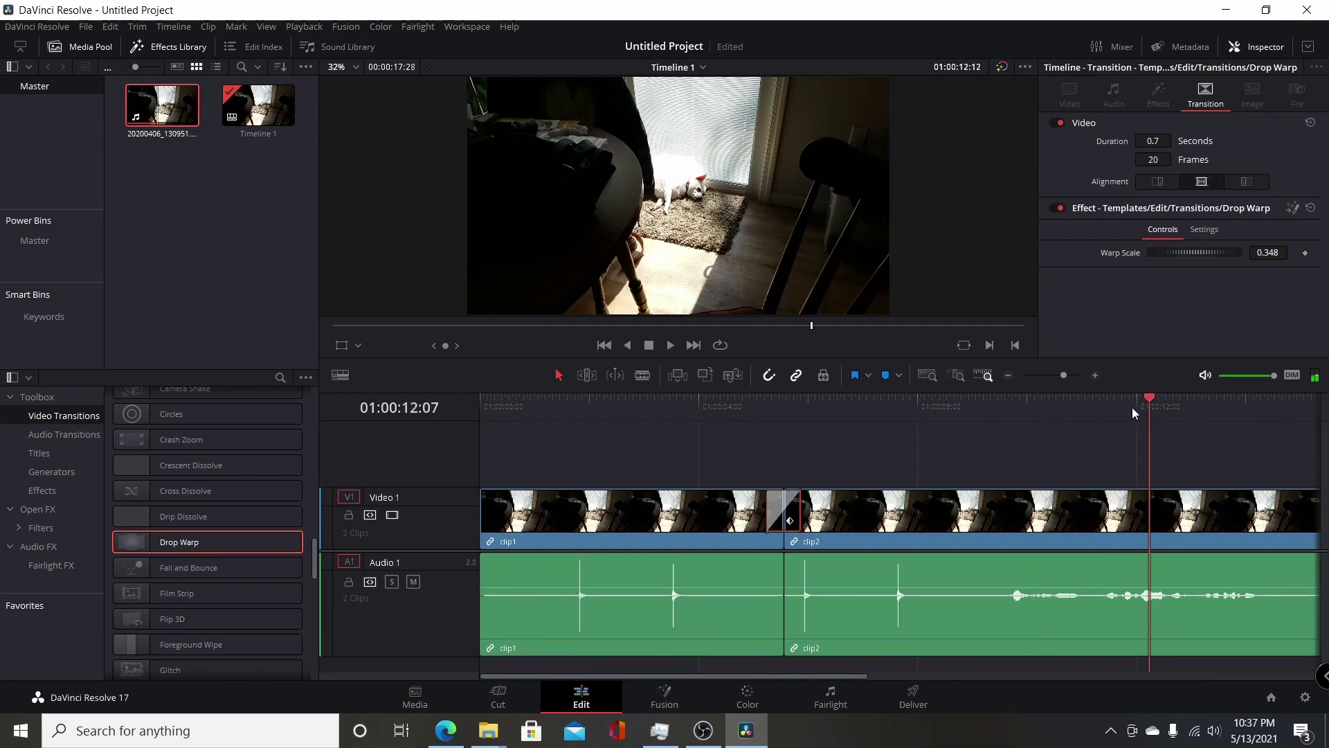
pyautogui.click(1131, 407)
# On the Fairlight page, zoom the timeline to fit both Audio 1 clips
pyautogui.click(808, 692)
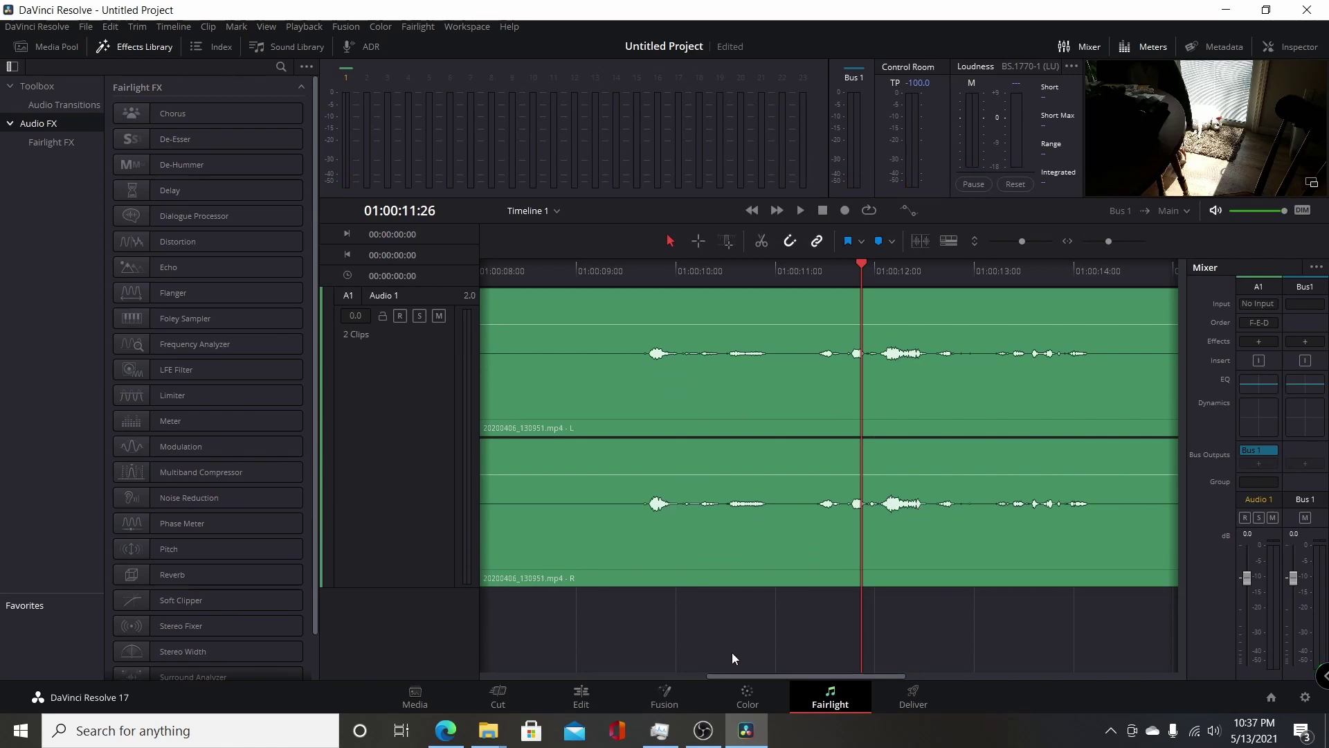
pyautogui.moveTo(745, 674)
pyautogui.mouseDown()
pyautogui.moveTo(658, 675)
pyautogui.moveTo(891, 676)
pyautogui.moveTo(698, 663)
pyautogui.moveTo(787, 671)
pyautogui.moveTo(729, 672)
pyautogui.mouseUp()
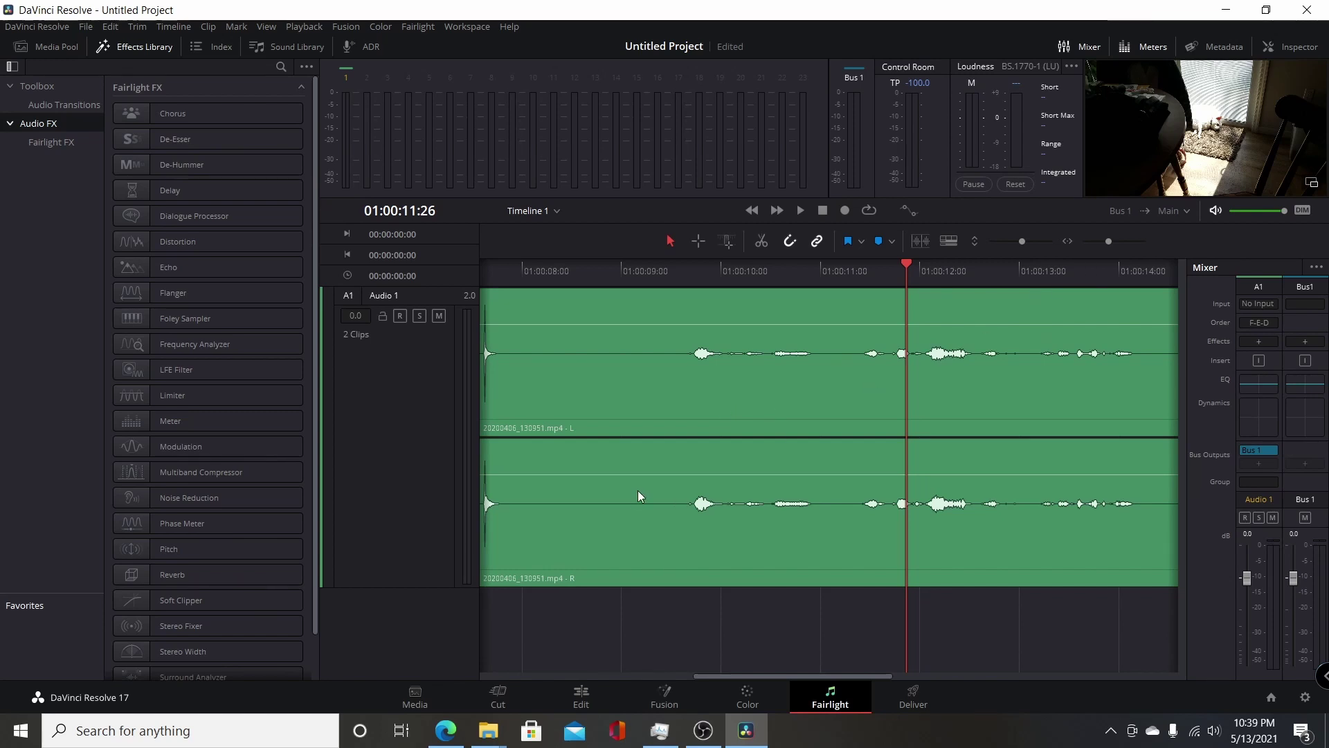
pyautogui.hotkey('ctrl', '-')
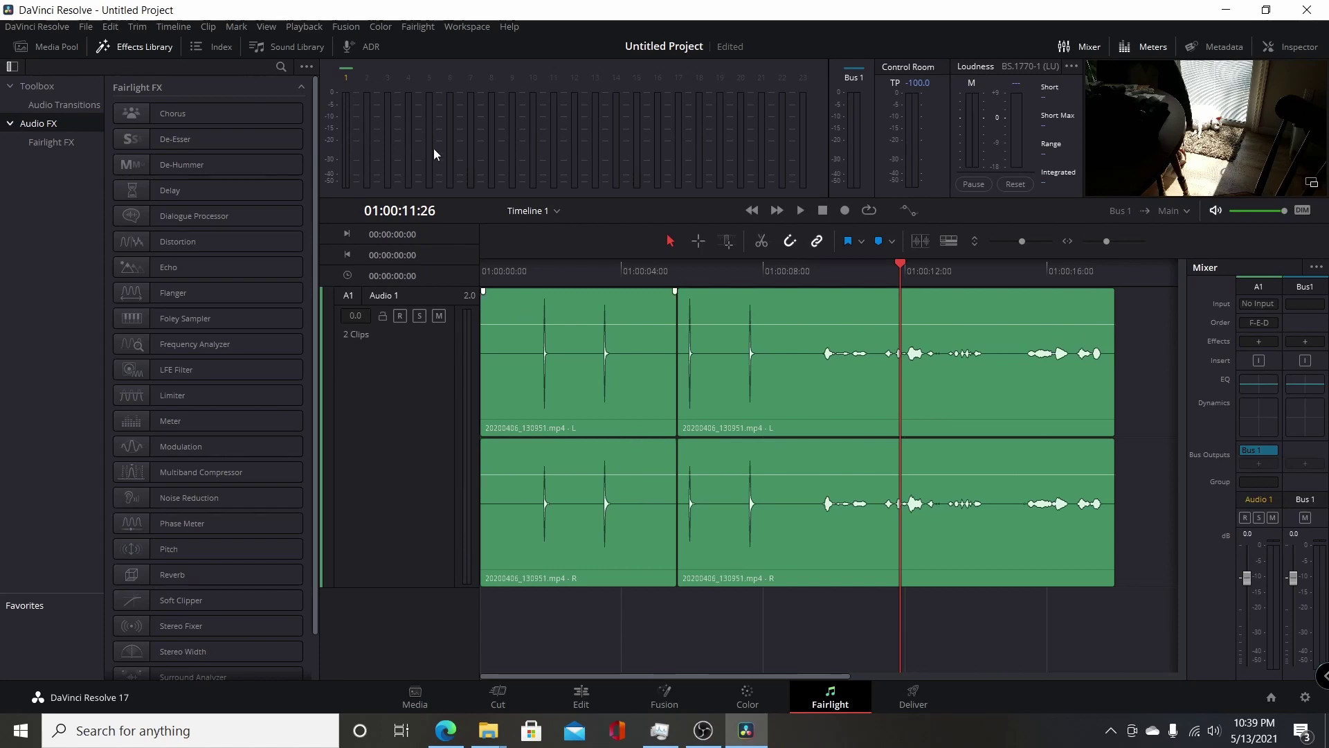
# Choose Batch Fade Settings... from the Fairlight menu
pyautogui.click(416, 28)
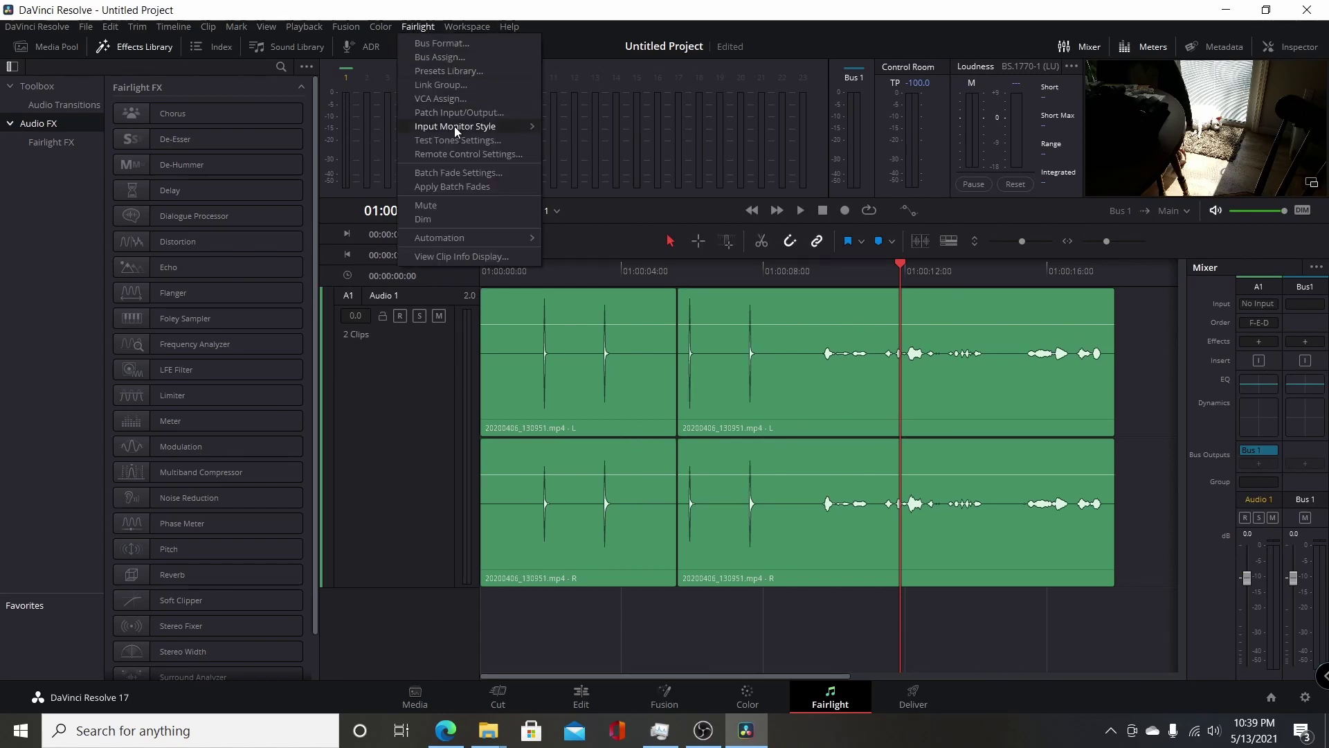
pyautogui.moveTo(455, 128)
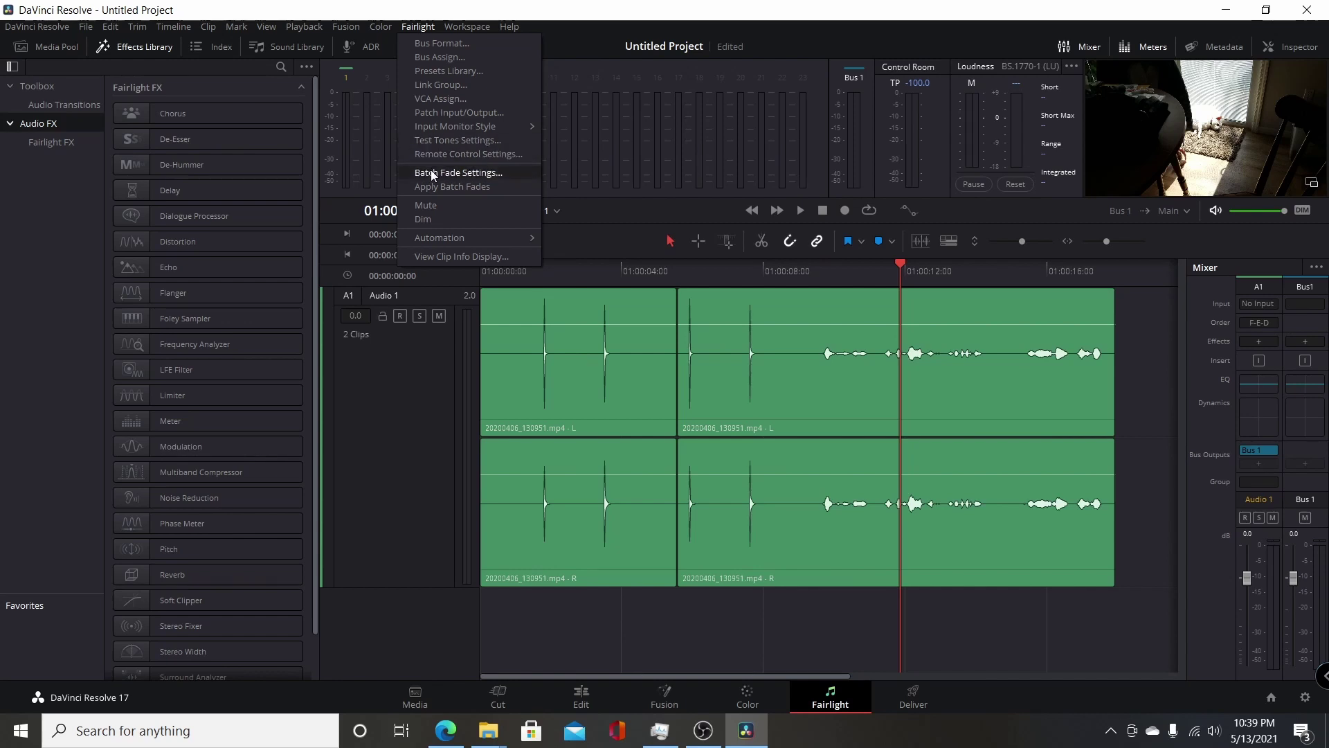
pyautogui.click(435, 176)
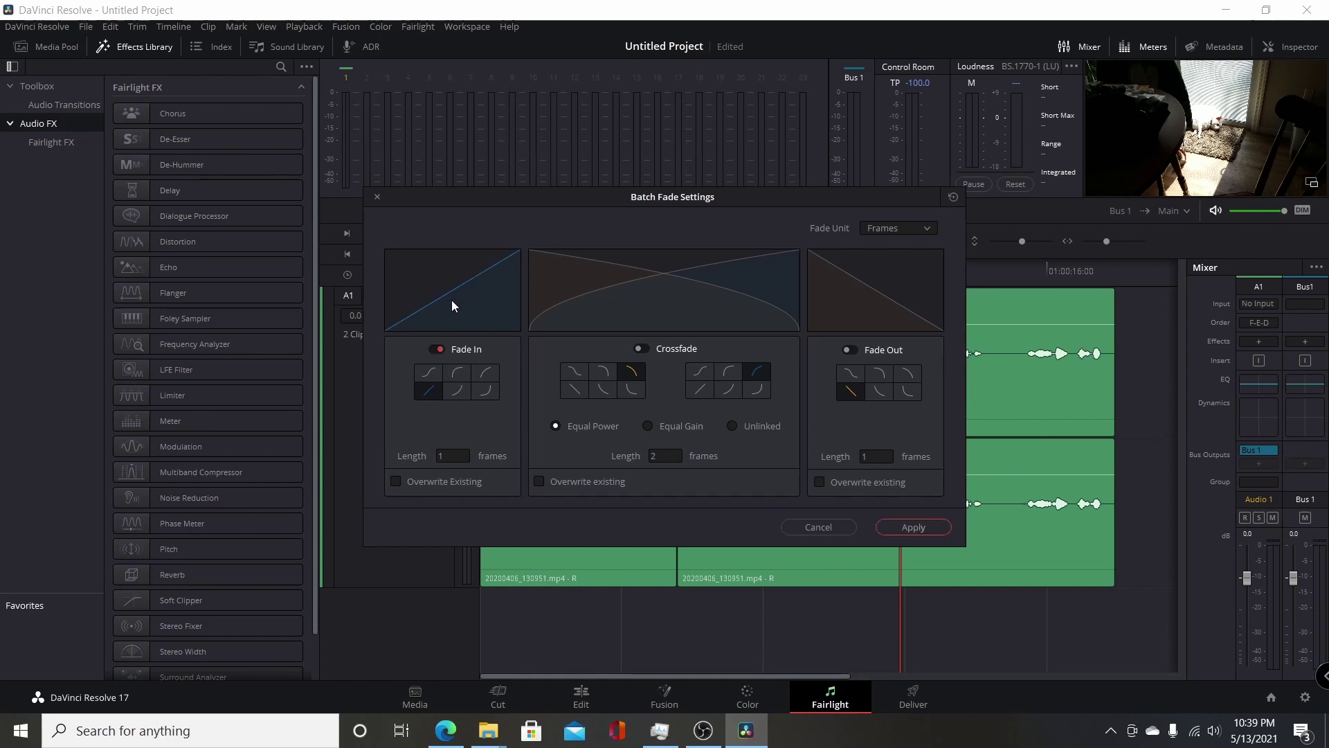
# Try the S-shaped and convex fade-in curves, keep Frames as the fade unit, and cancel
pyautogui.click(430, 373)
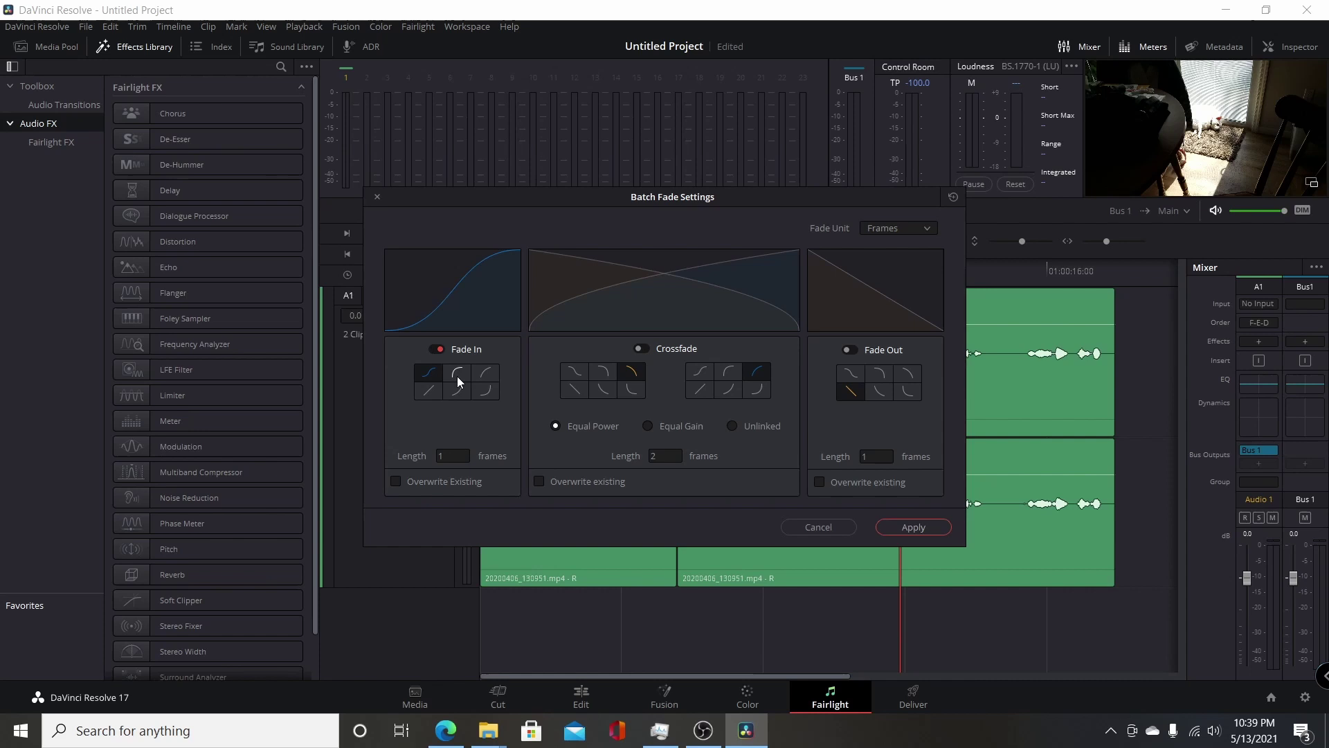
pyautogui.click(458, 375)
pyautogui.click(489, 374)
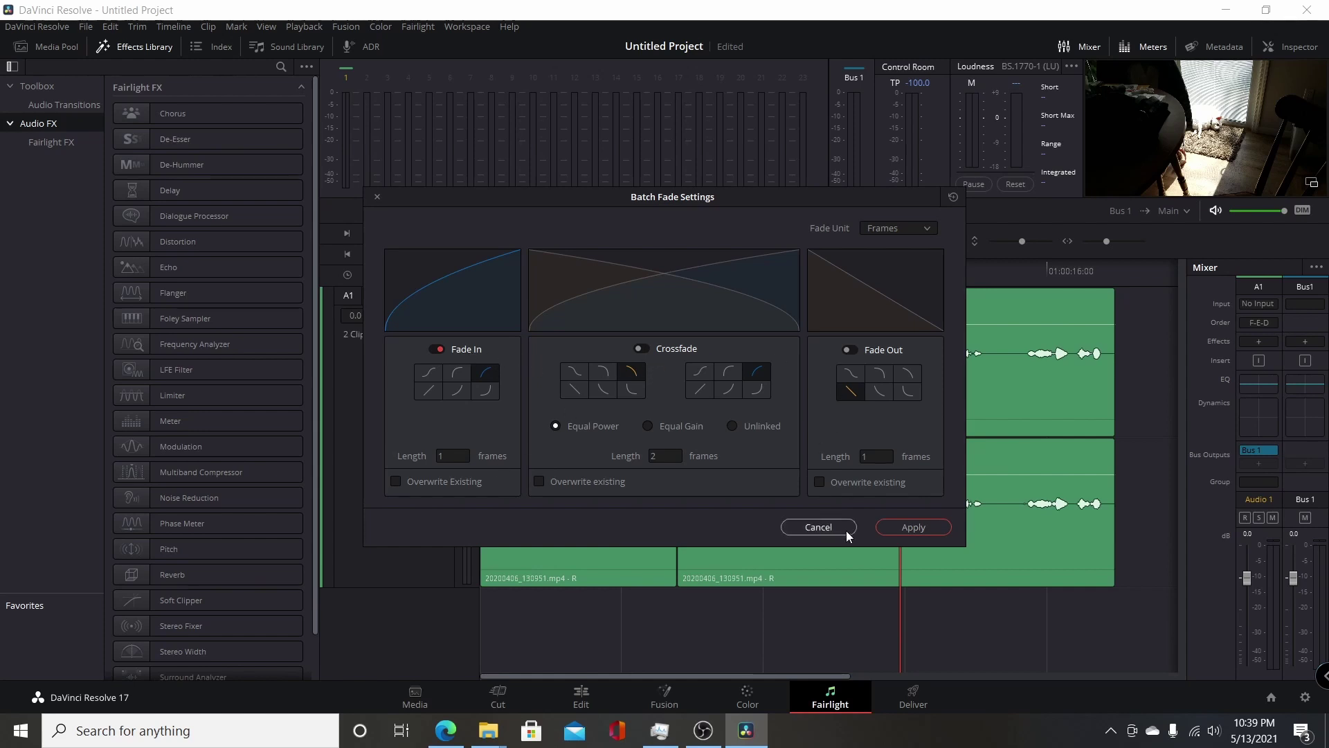
pyautogui.click(925, 231)
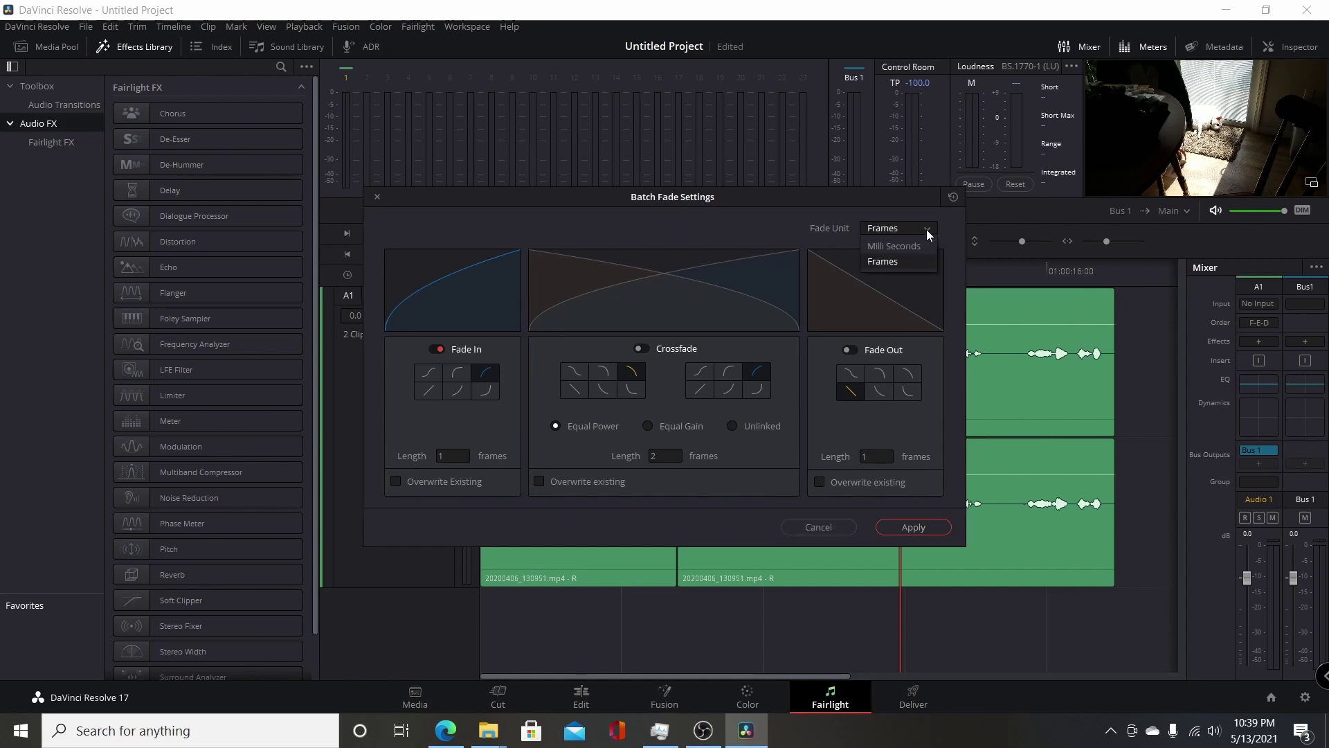
pyautogui.click(767, 229)
pyautogui.click(806, 524)
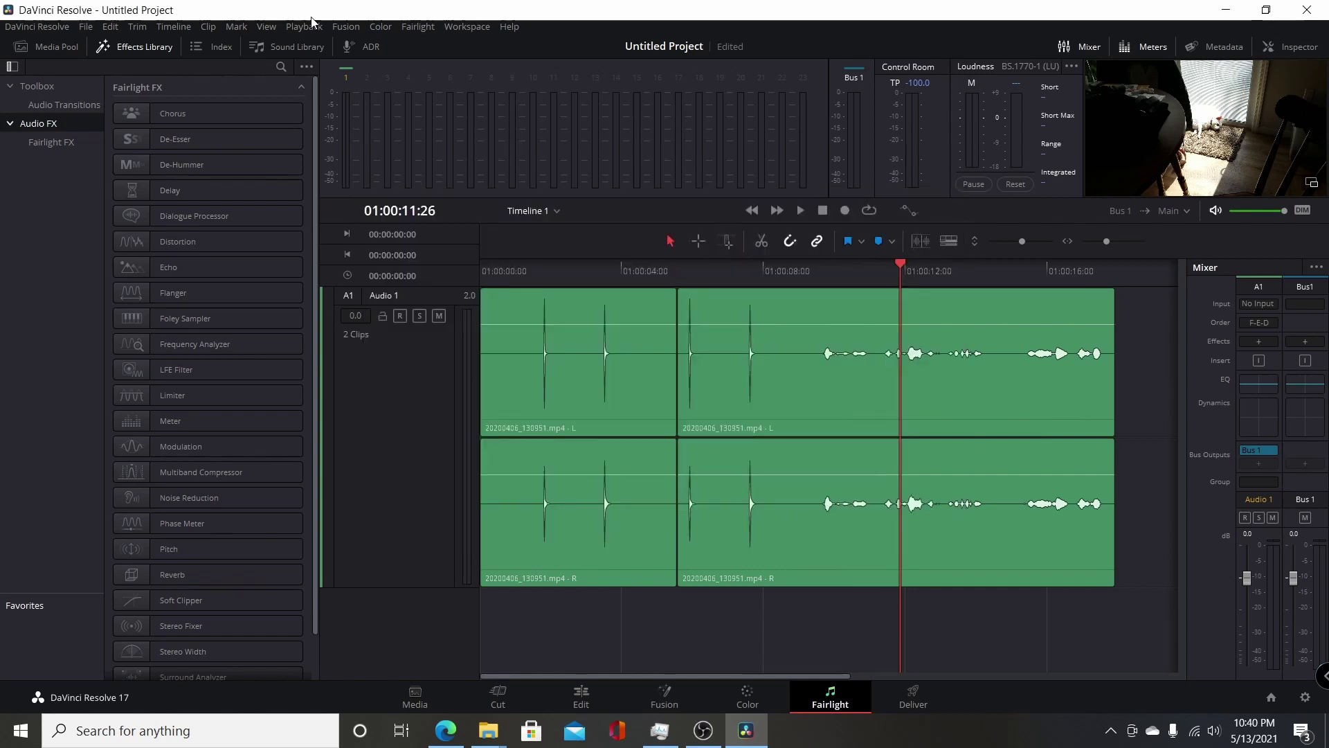
# Open the Fairlight menu again
pyautogui.click(408, 26)
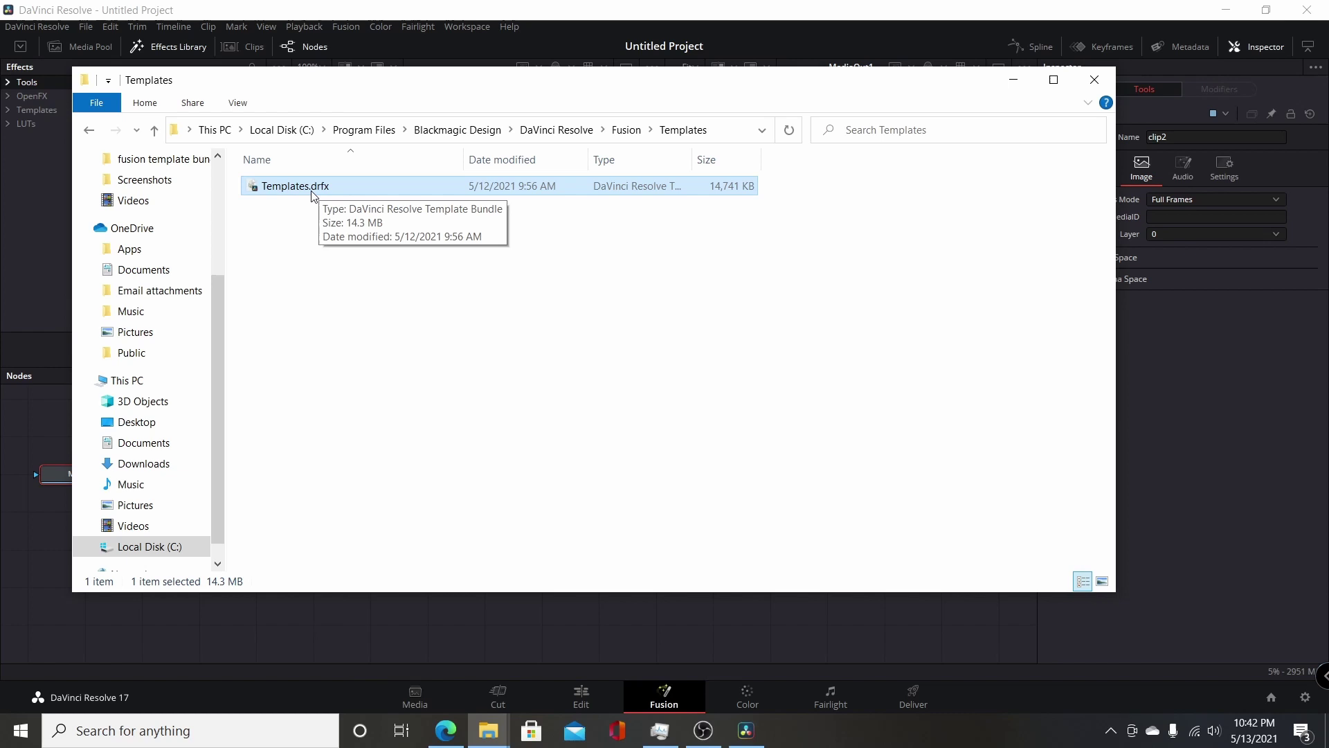
pyautogui.moveTo(604, 89); pyautogui.dragTo(886, 79)
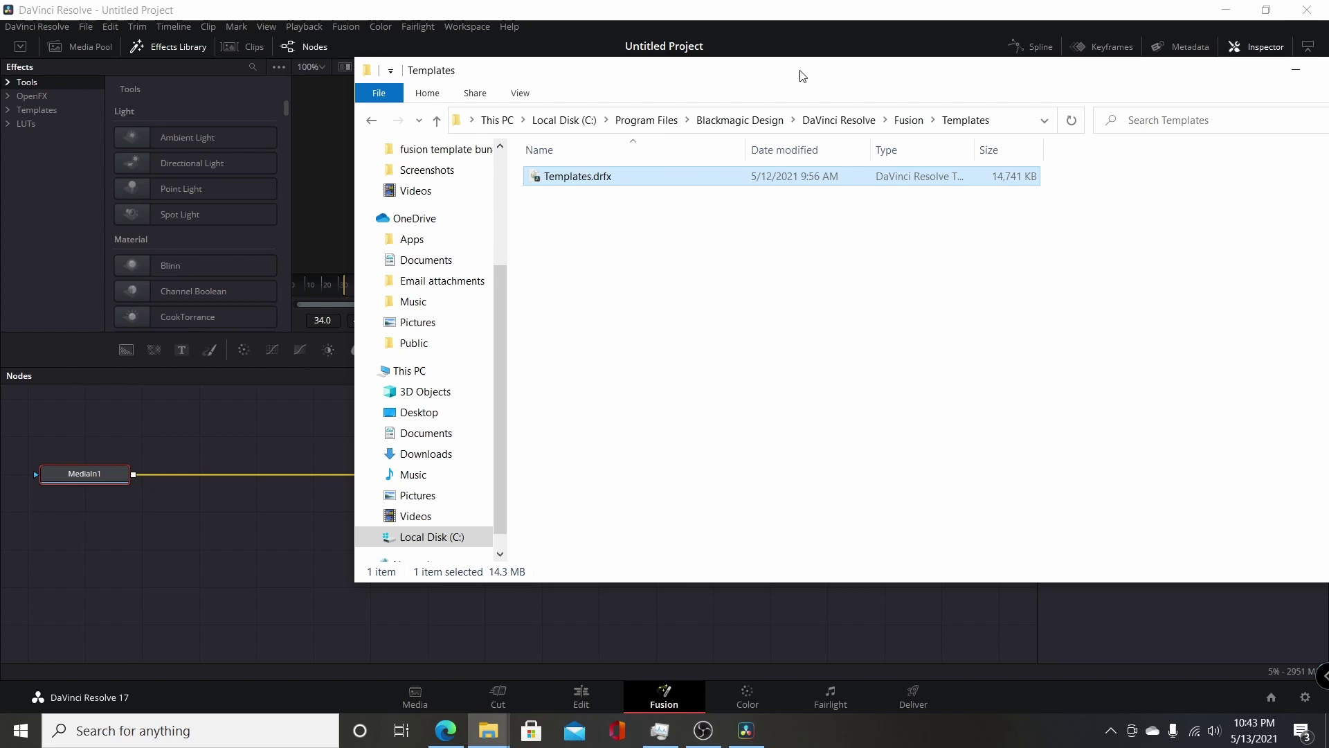
pyautogui.moveTo(801, 76); pyautogui.dragTo(526, 100)
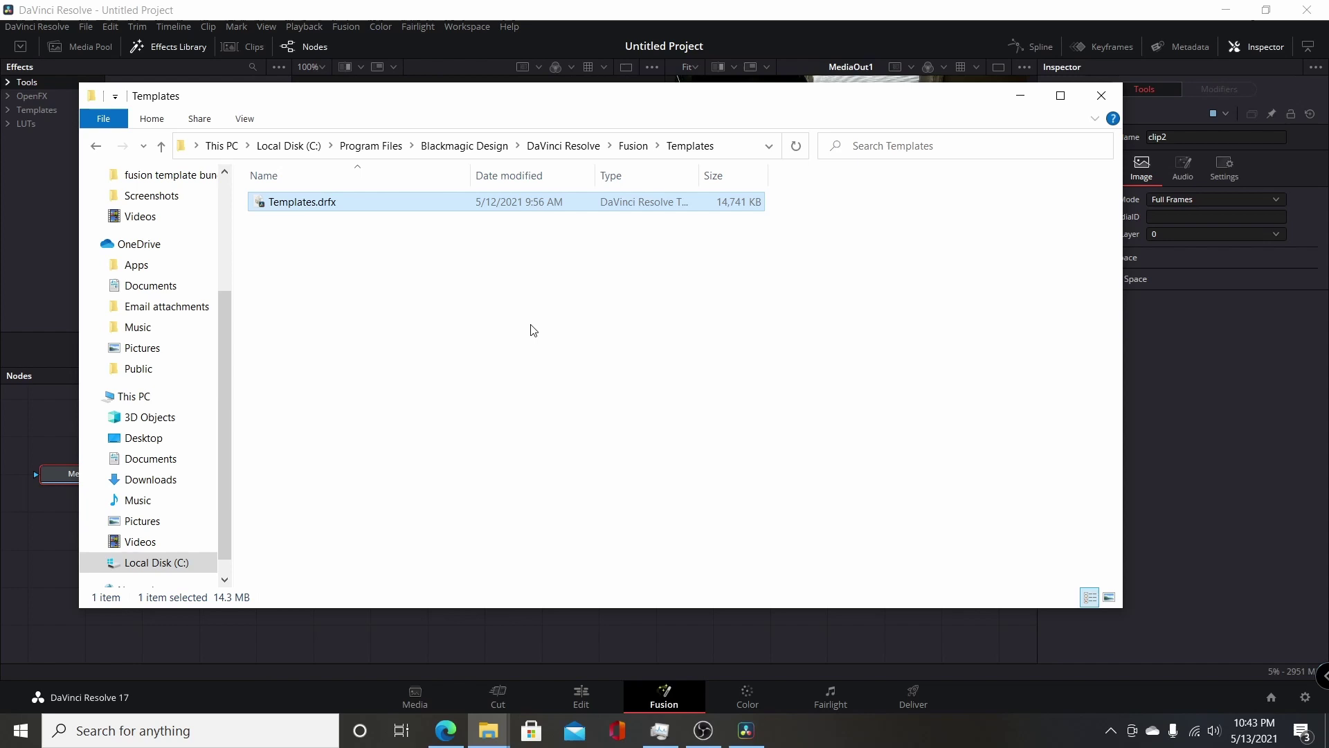
# Open Templates.drfx in 7-Zip and browse into its Edit > Transitions folder
pyautogui.rightClick(333, 209)
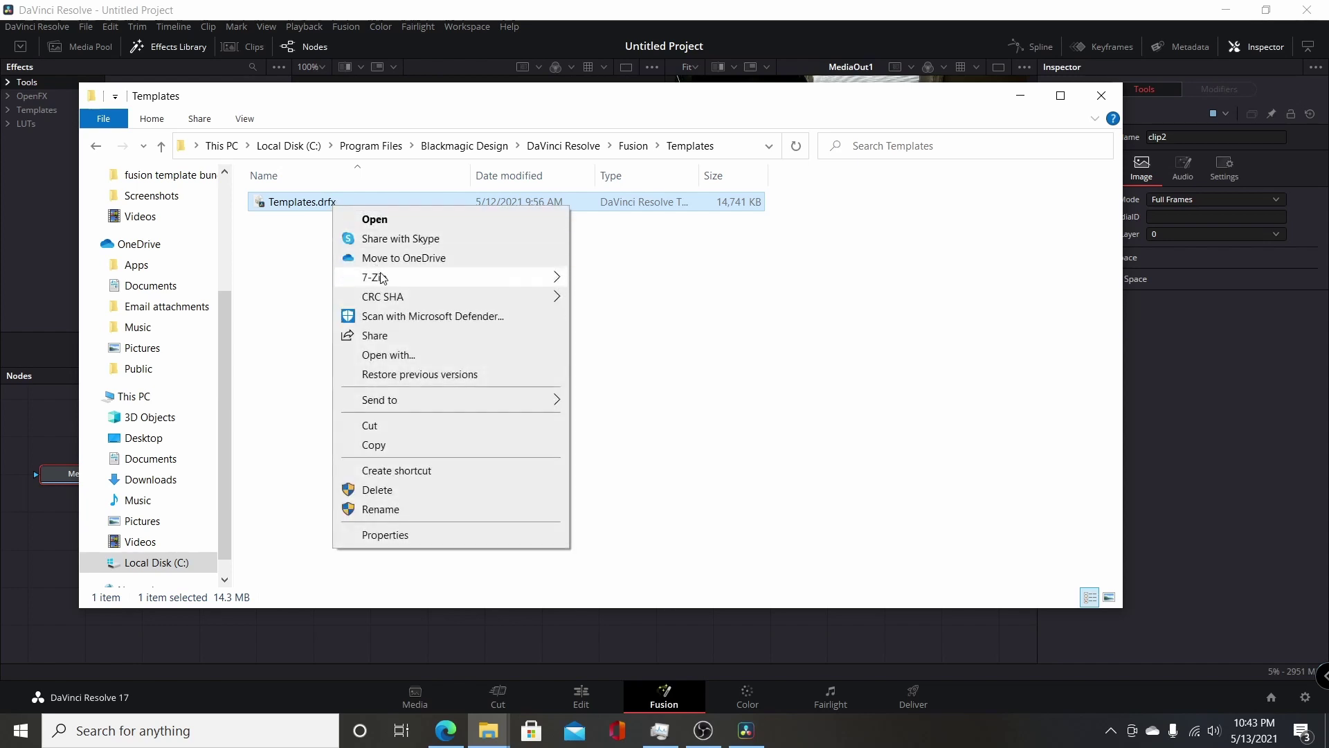
pyautogui.moveTo(404, 279)
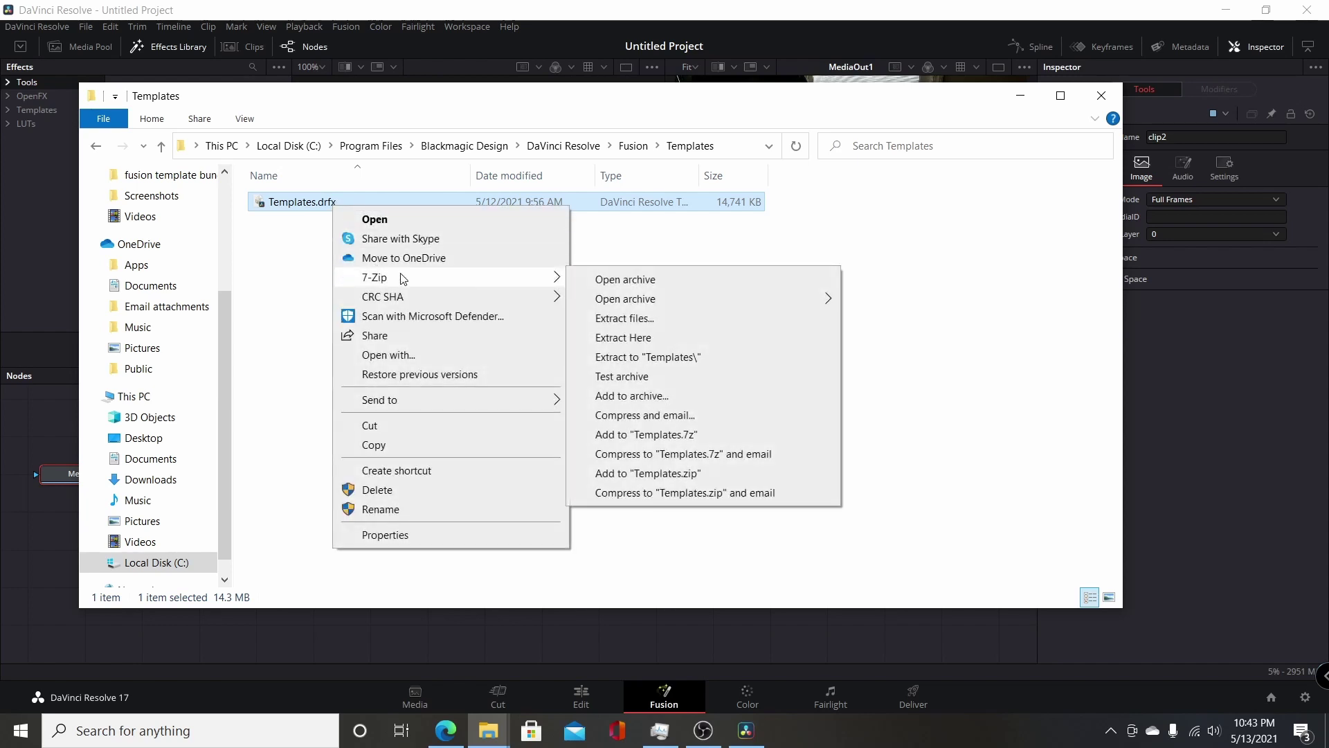
pyautogui.click(604, 280)
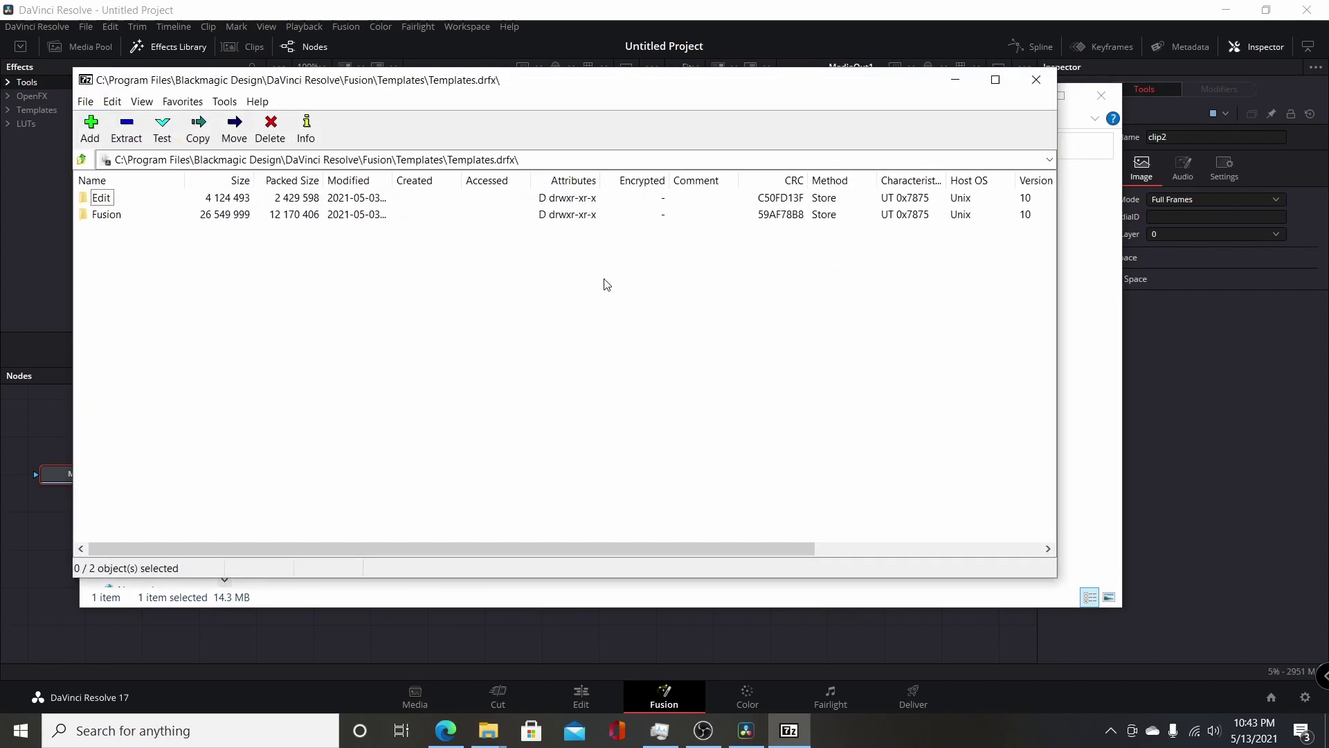
pyautogui.doubleClick(102, 199)
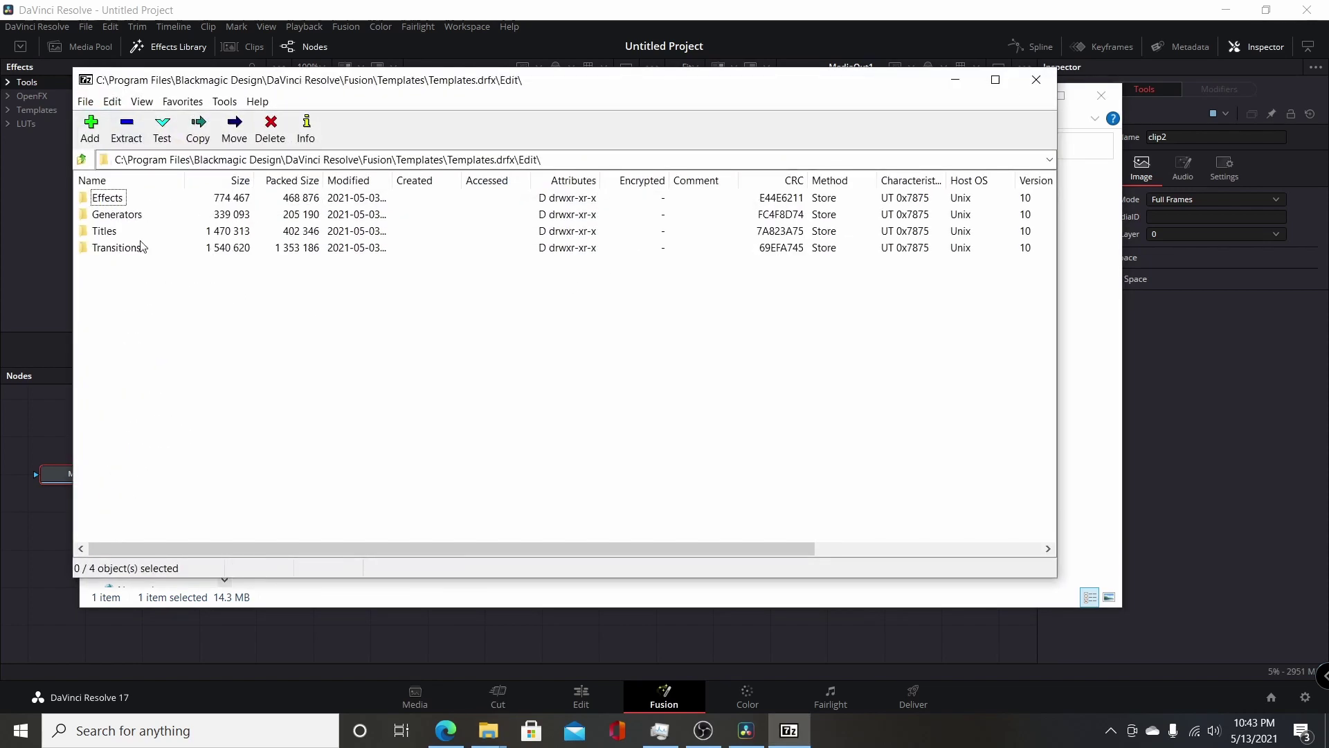
pyautogui.click(115, 248)
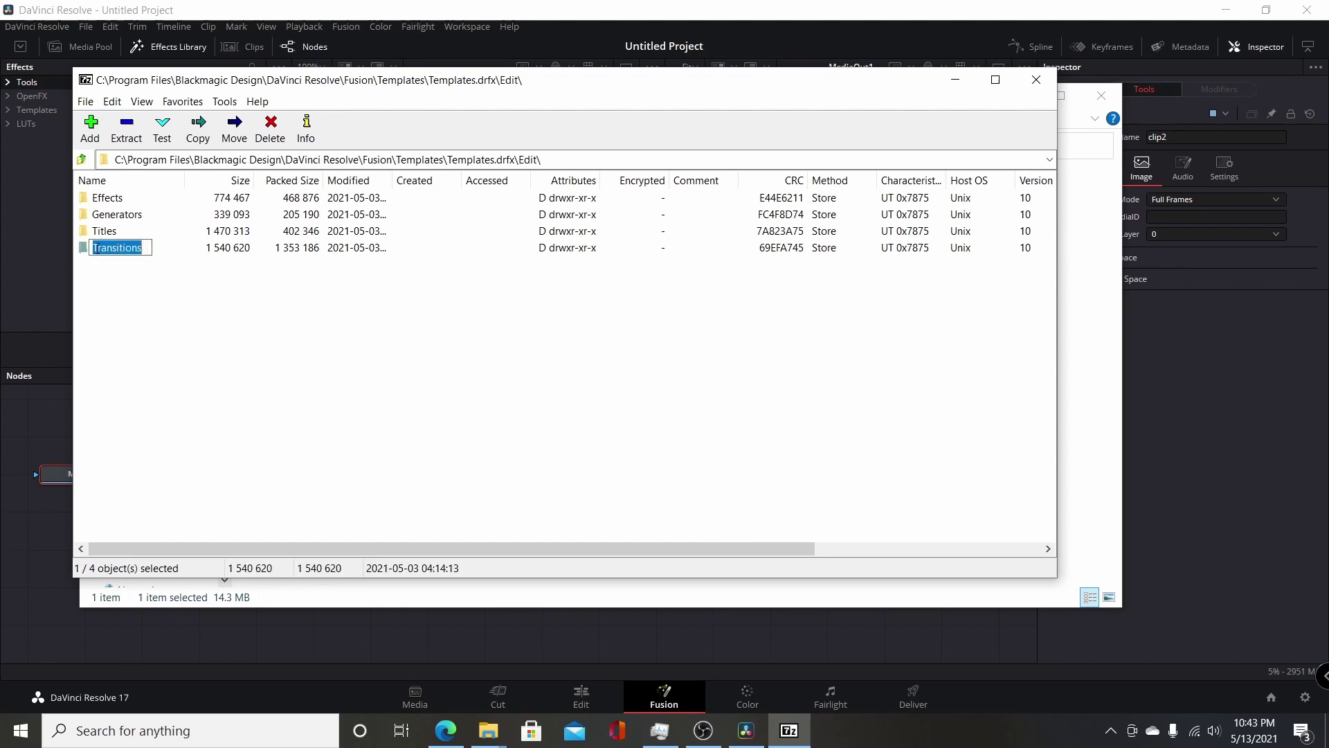
pyautogui.doubleClick(88, 255)
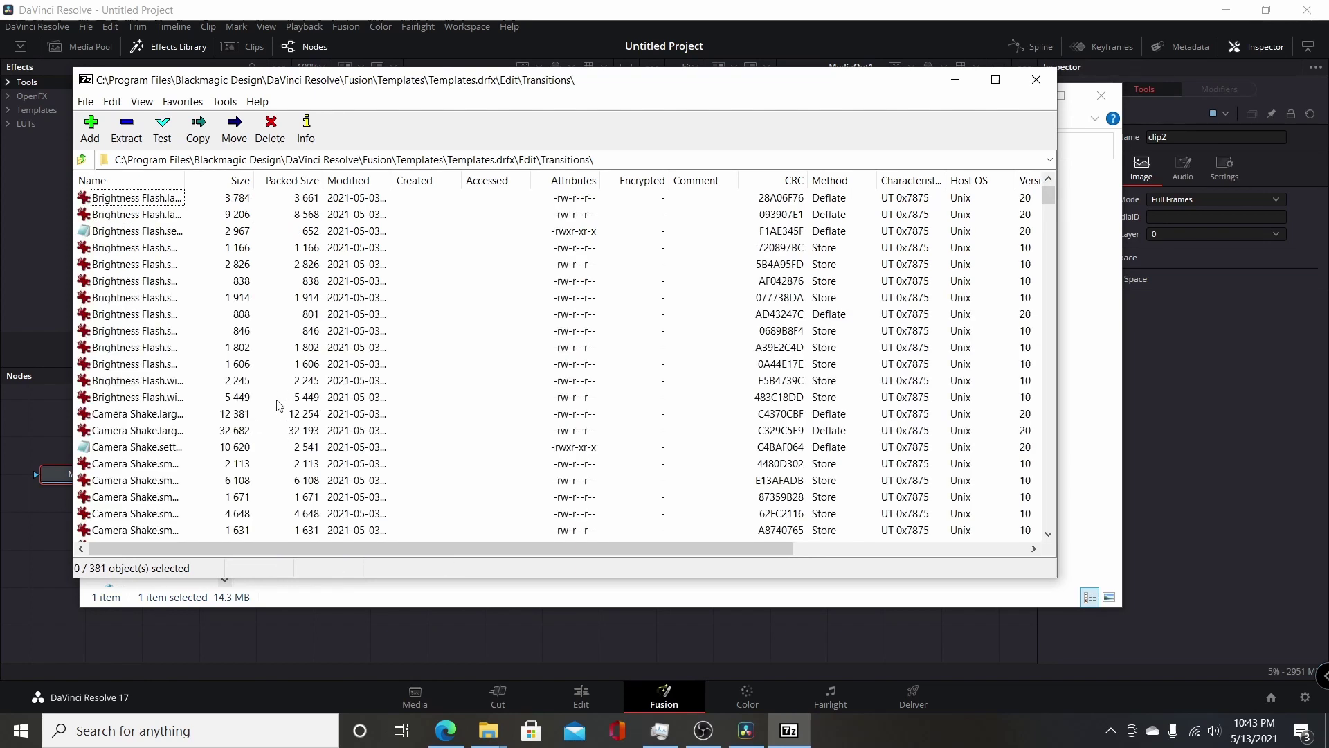
# View the Edit > Titles folder with a widened Name column, then minimize 7-Zip
pyautogui.click(83, 160)
pyautogui.doubleClick(117, 231)
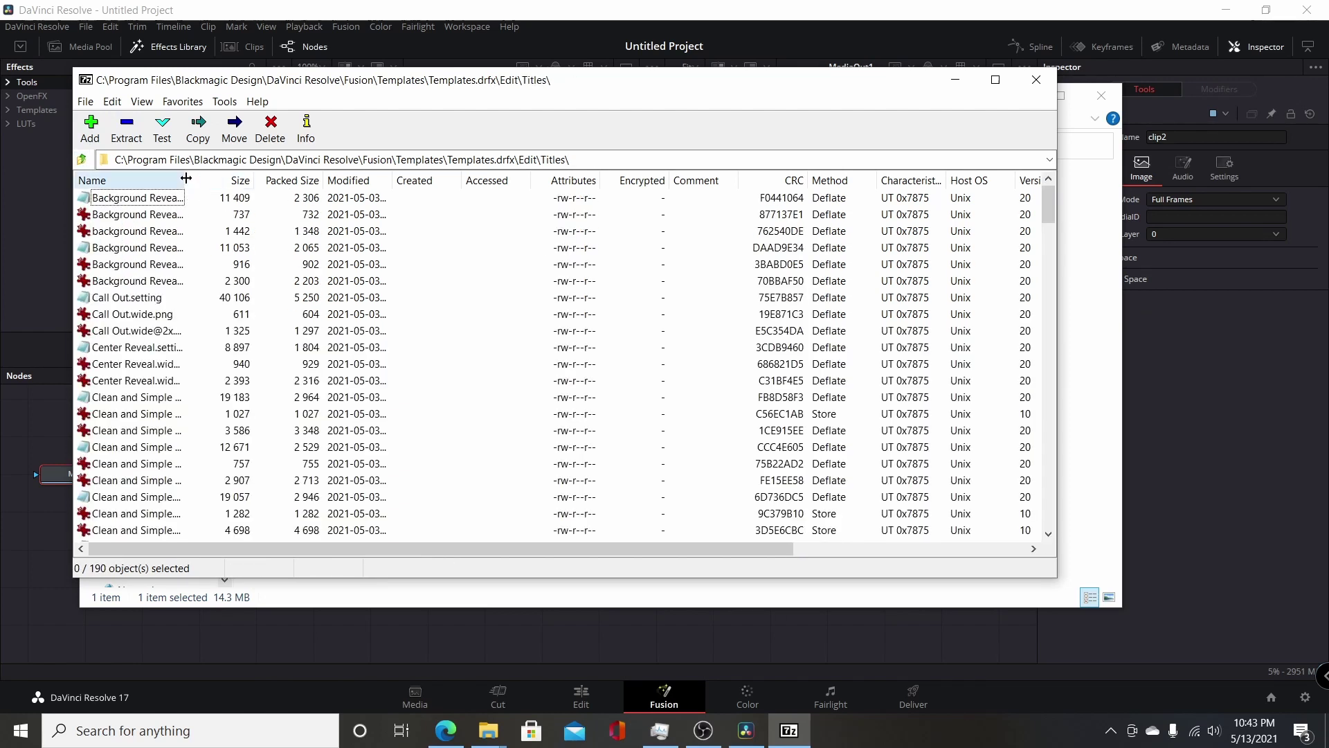
pyautogui.moveTo(185, 179); pyautogui.dragTo(332, 178)
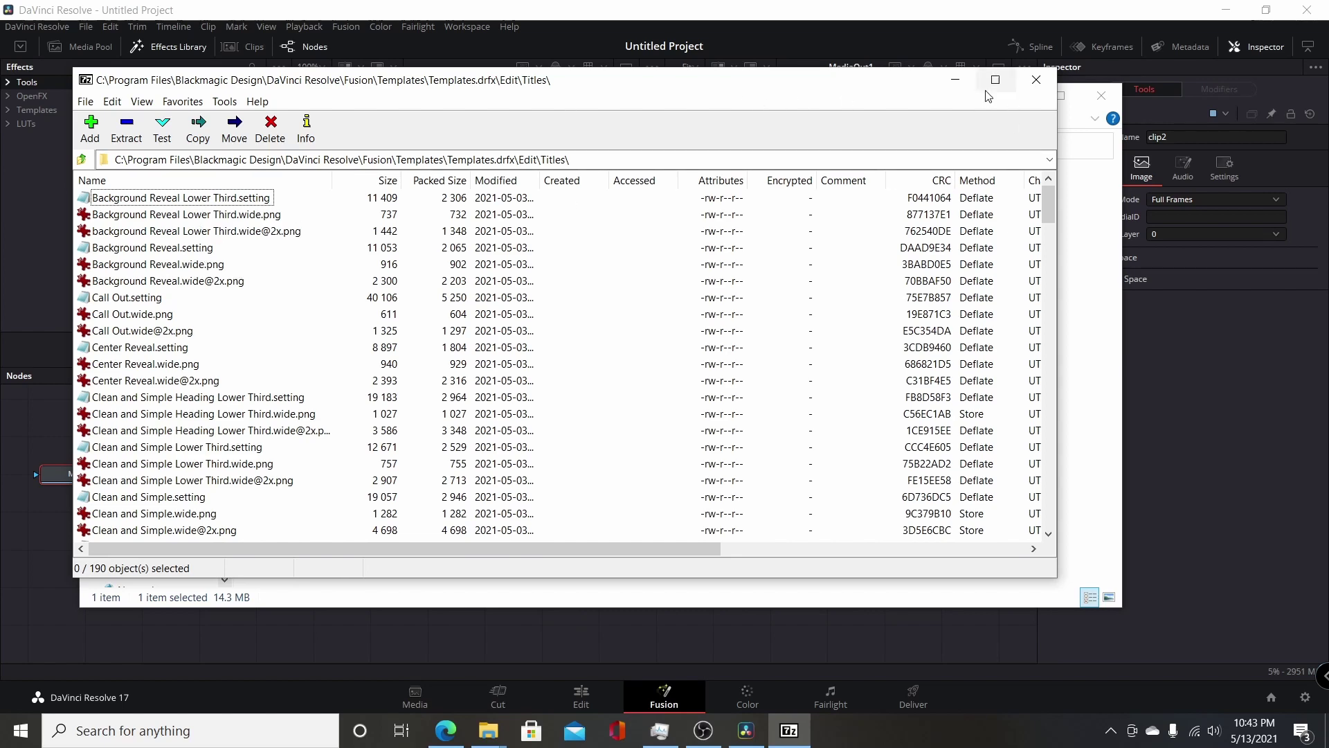
pyautogui.click(955, 80)
# Minimise the folder window and browse Templates > Edit > Titles, including DropIn2 and DropIn_LowerThird2
pyautogui.click(1025, 97)
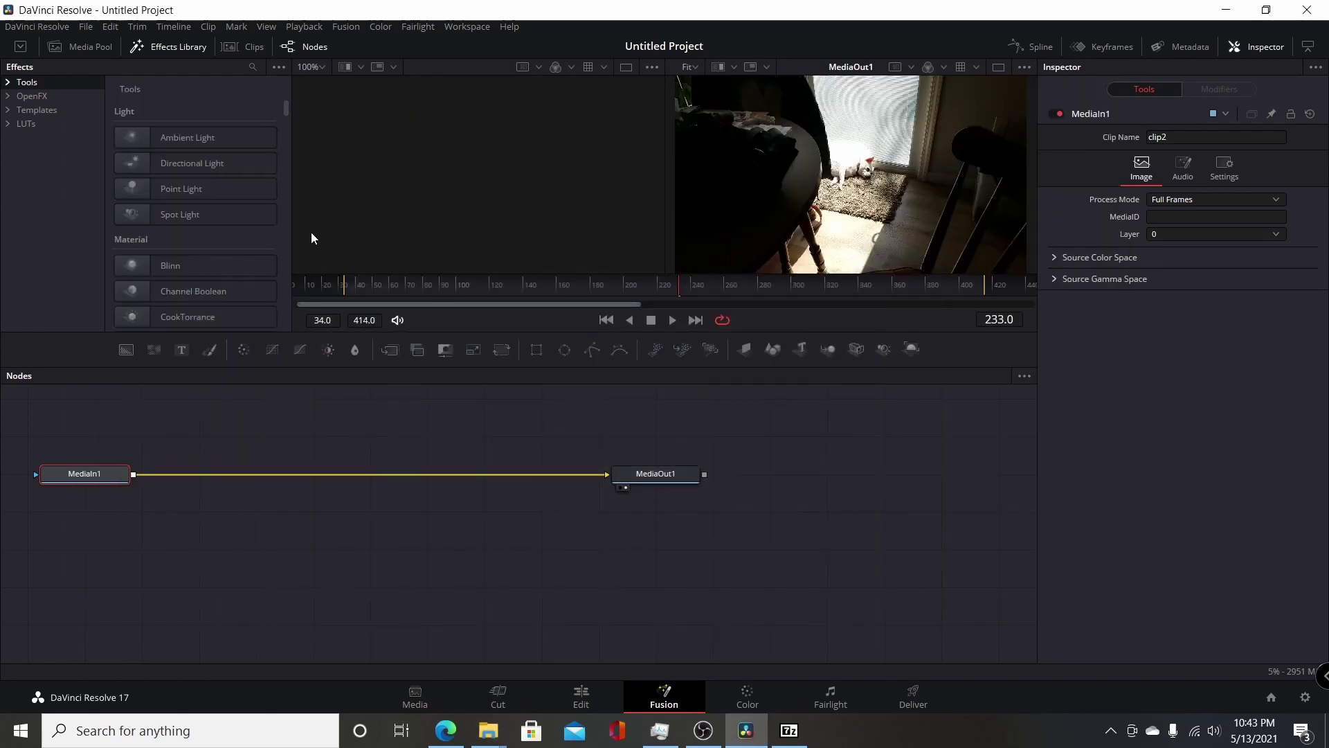
pyautogui.click(9, 110)
pyautogui.click(22, 124)
pyautogui.click(53, 151)
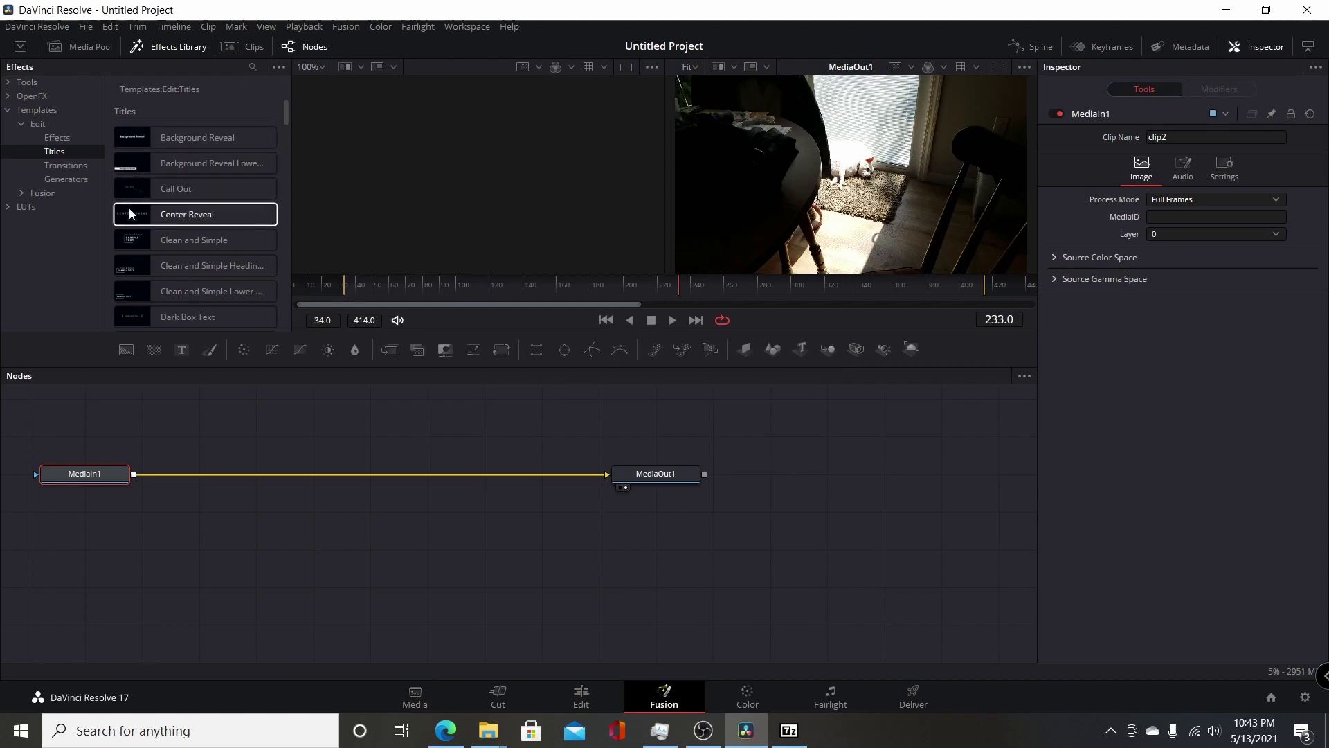
pyautogui.scroll(-3, 157, 241)
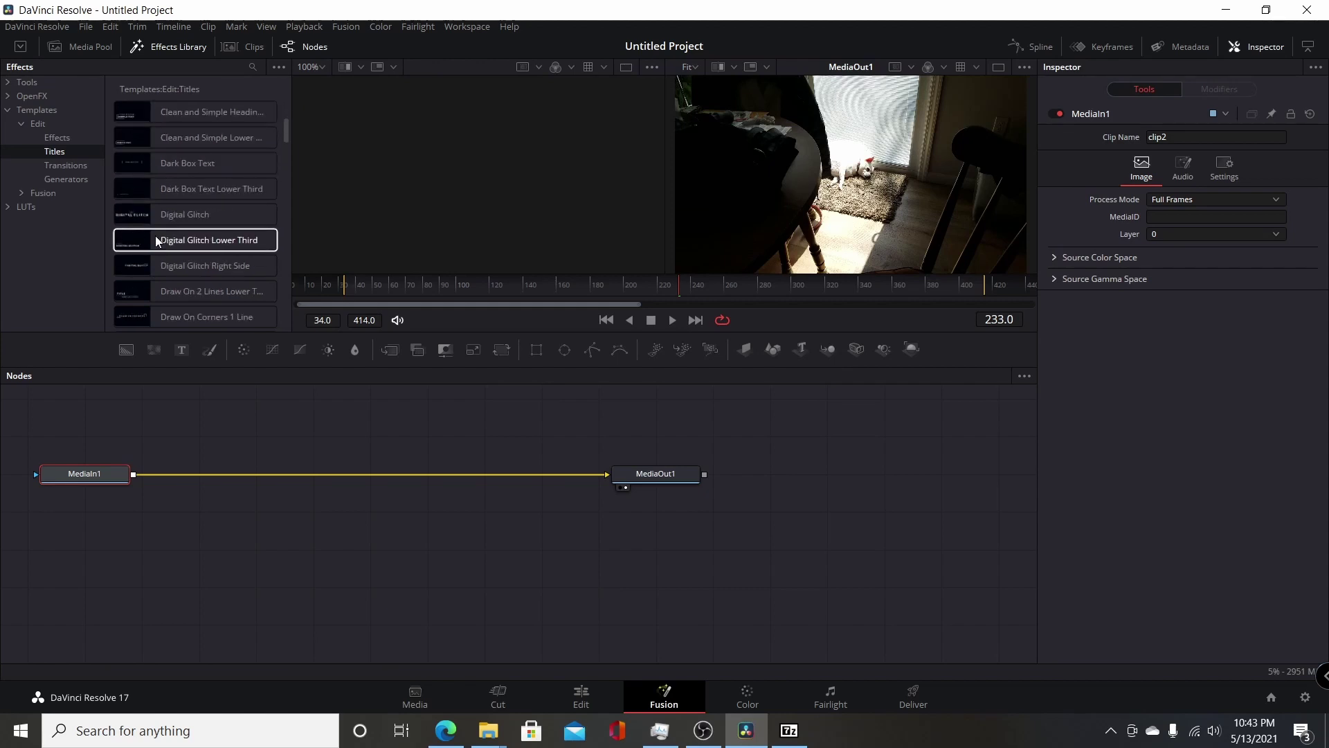
pyautogui.scroll(-6, 154, 237)
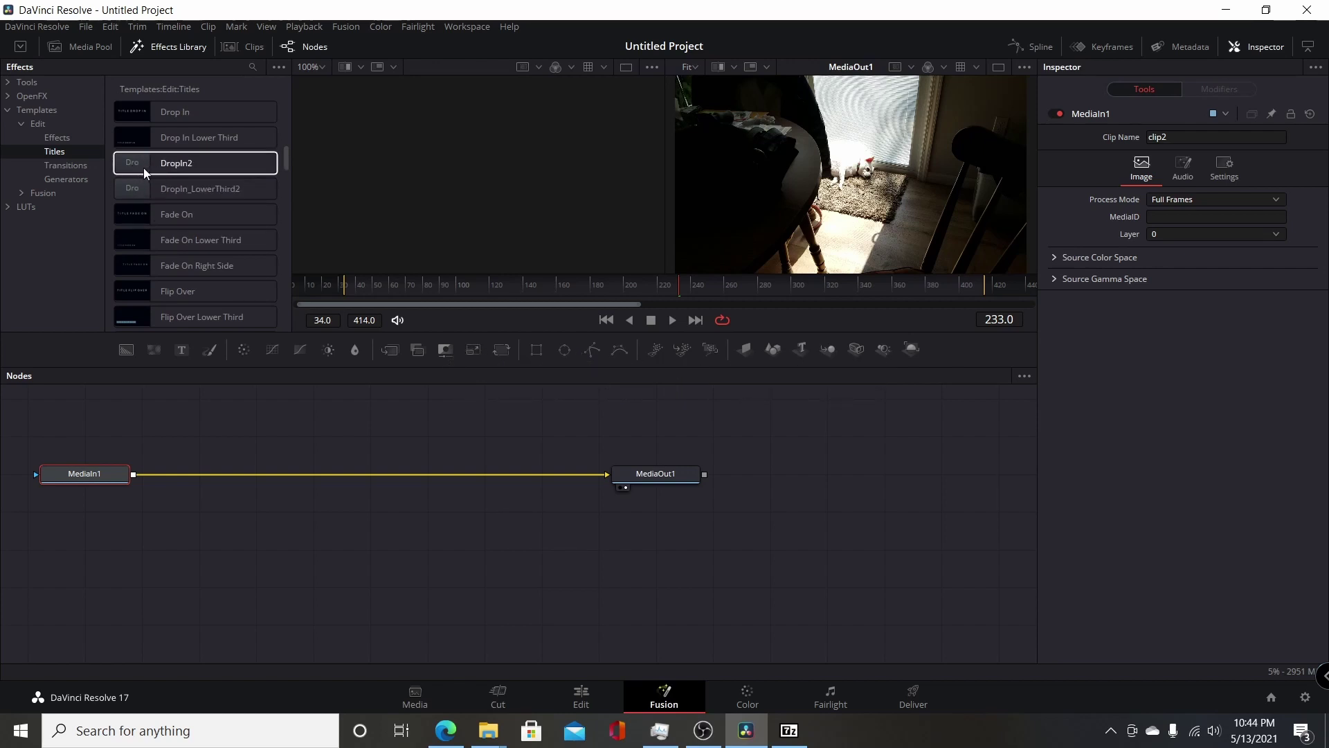
pyautogui.scroll(8, 156, 202)
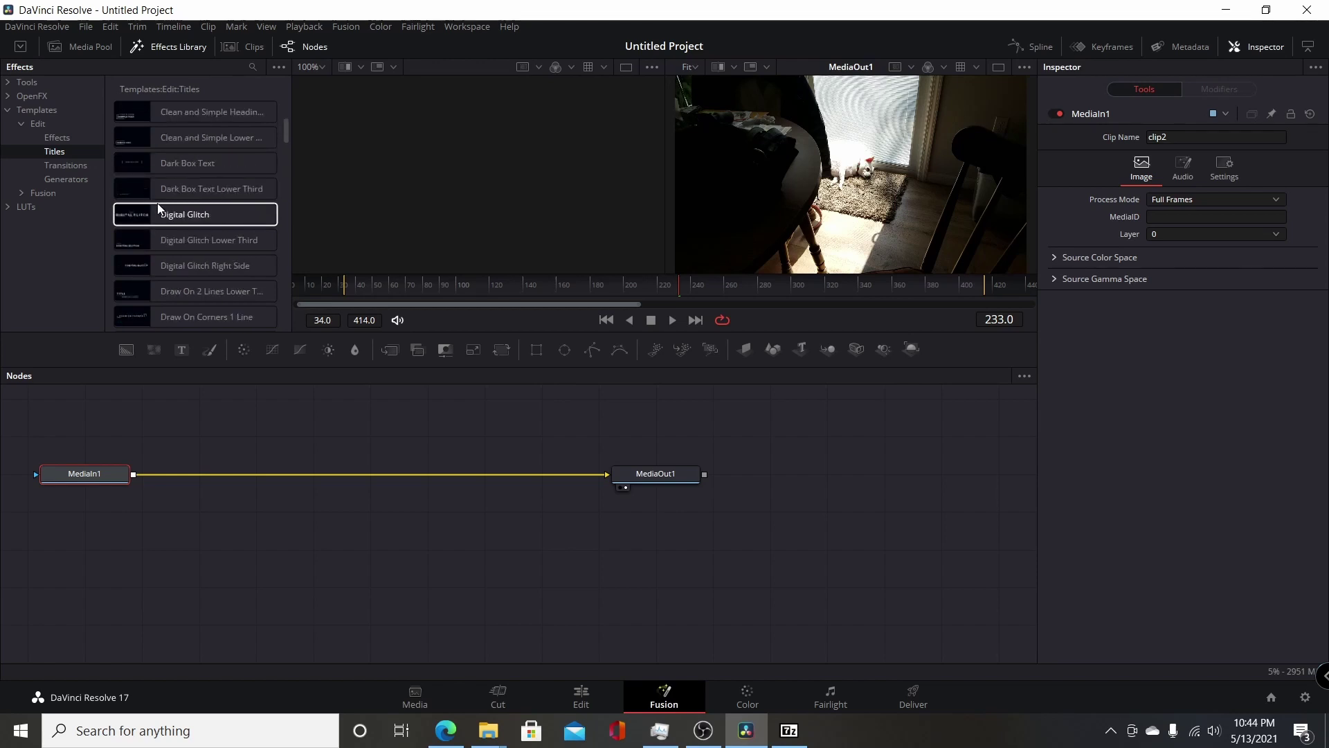